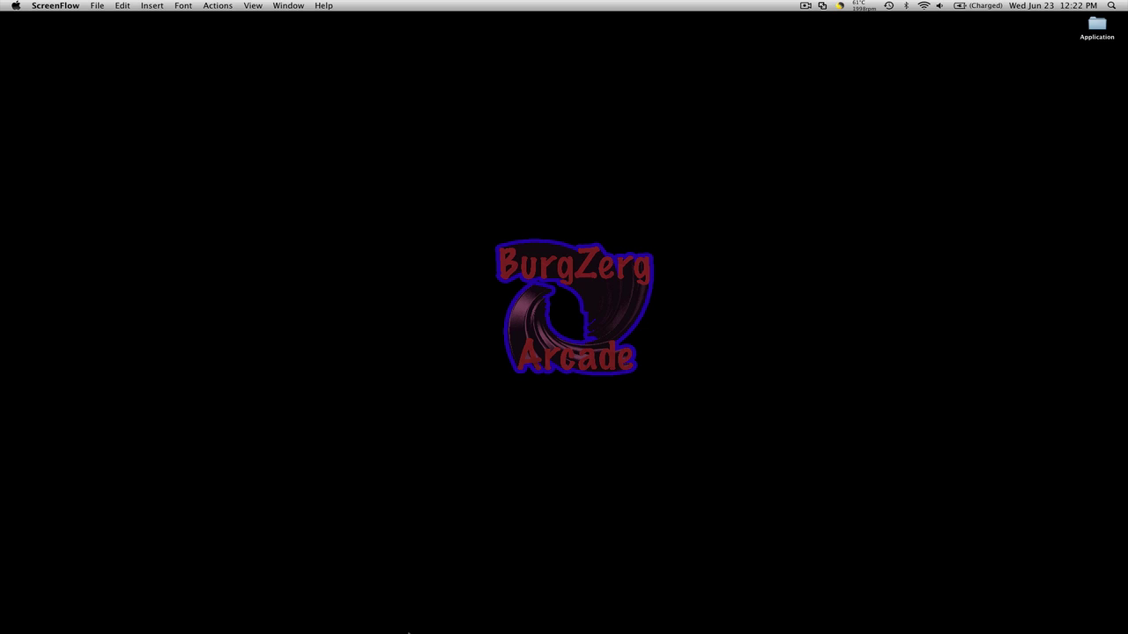
# Step: Switch to Unity and open the Build Settings for the Application project
pyautogui.click(424, 617)
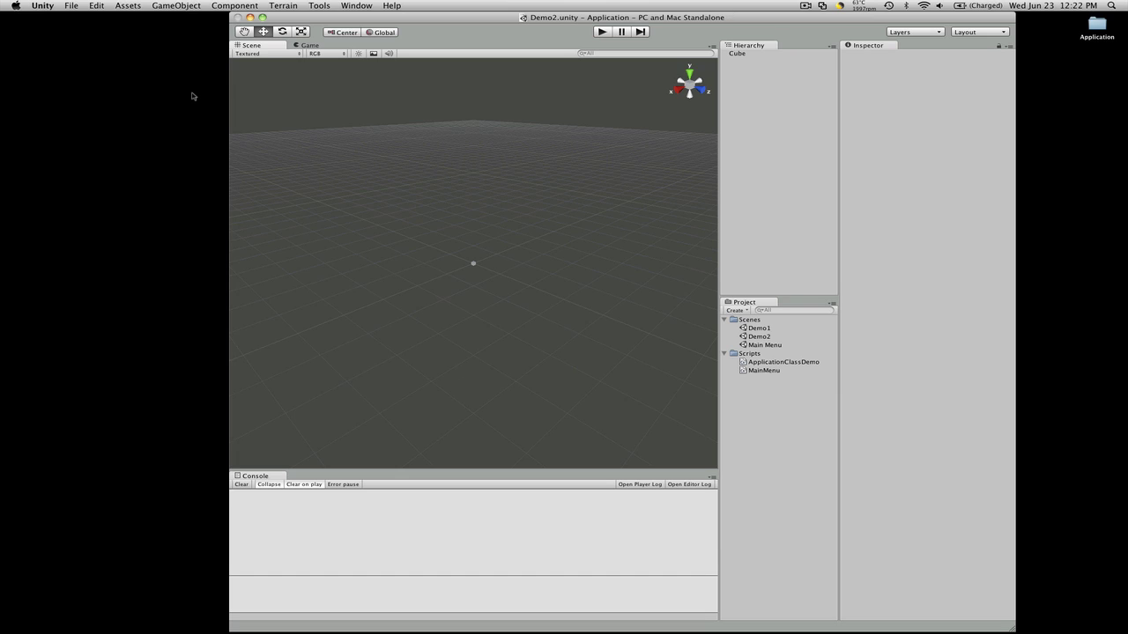
pyautogui.click(74, 5)
pyautogui.moveTo(35, 5)
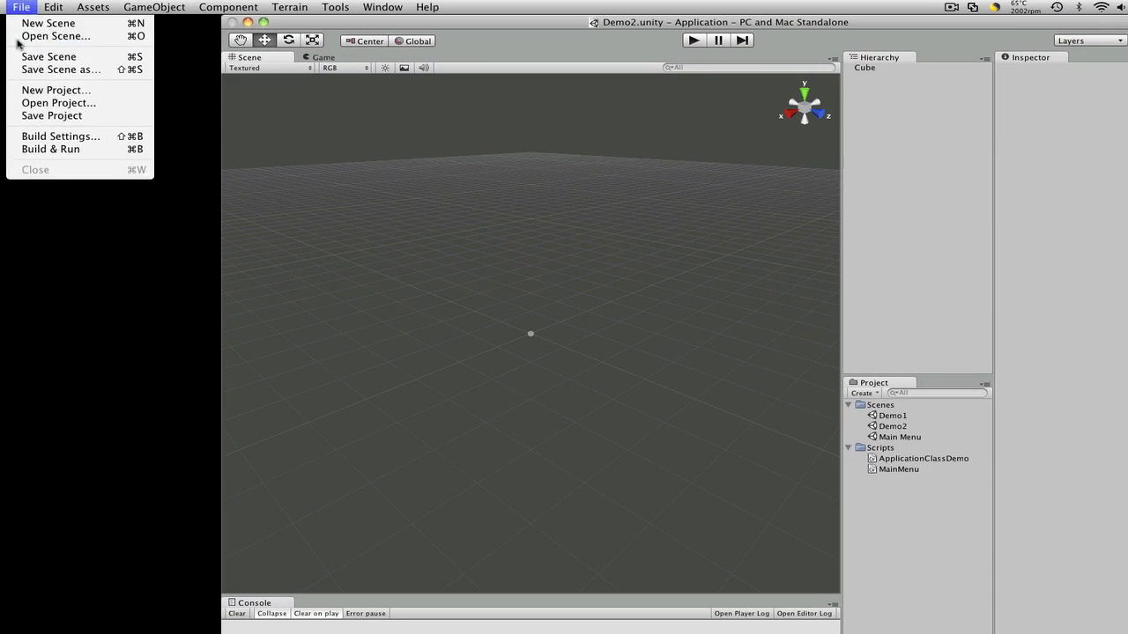
pyautogui.moveTo(21, 7)
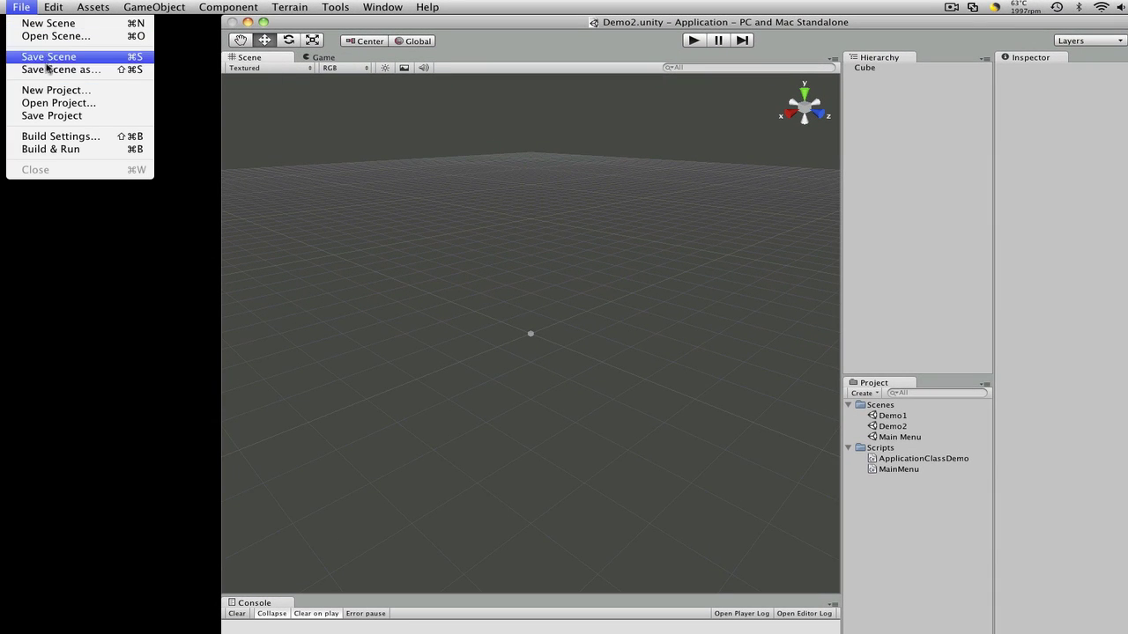
pyautogui.click(78, 137)
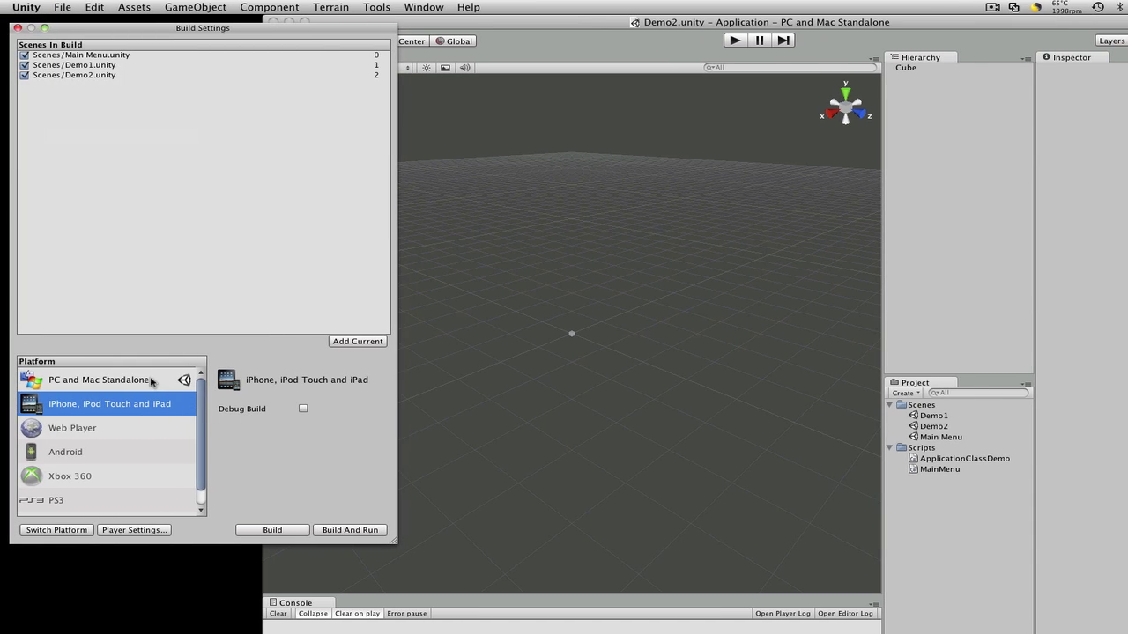
# Step: Select the PC and Mac Standalone platform and review its target platform options without changing the choice
pyautogui.click(150, 379)
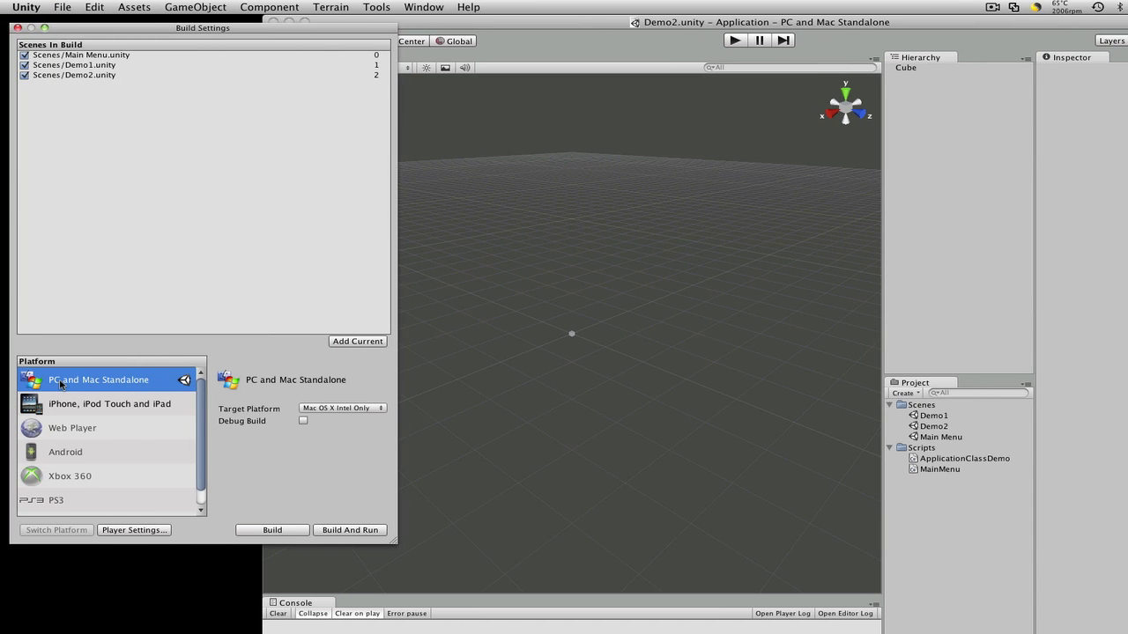
pyautogui.click(357, 410)
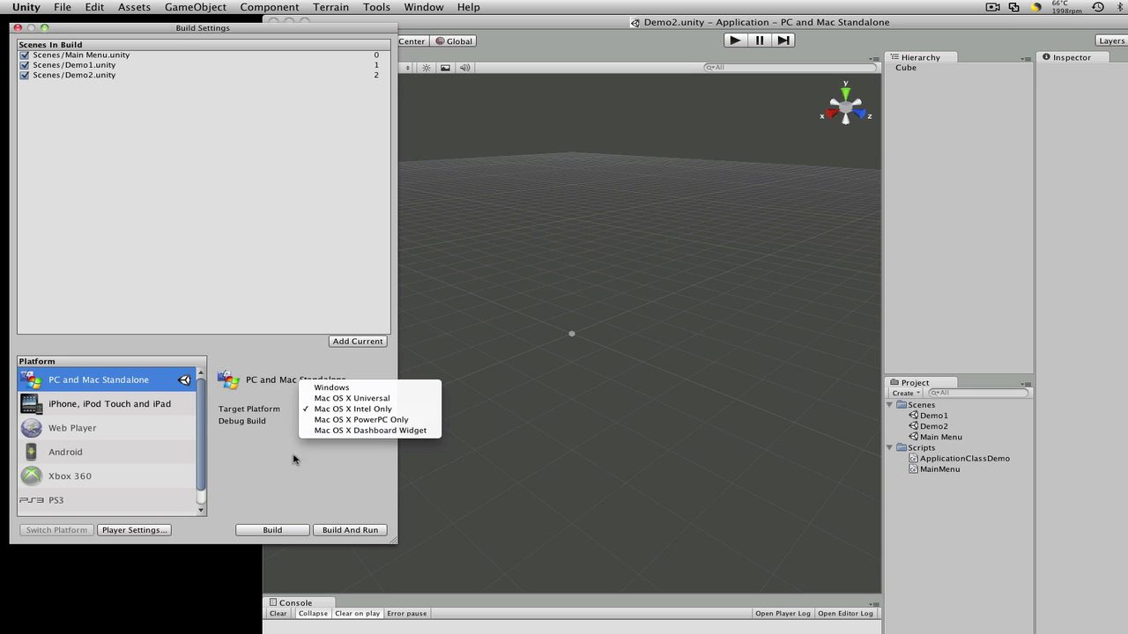
pyautogui.click(267, 468)
# Step: Review the build options for iPhone, iPod Touch and iPad, Web Player, Android, Xbox 360, PS3 and Wii
pyautogui.click(161, 410)
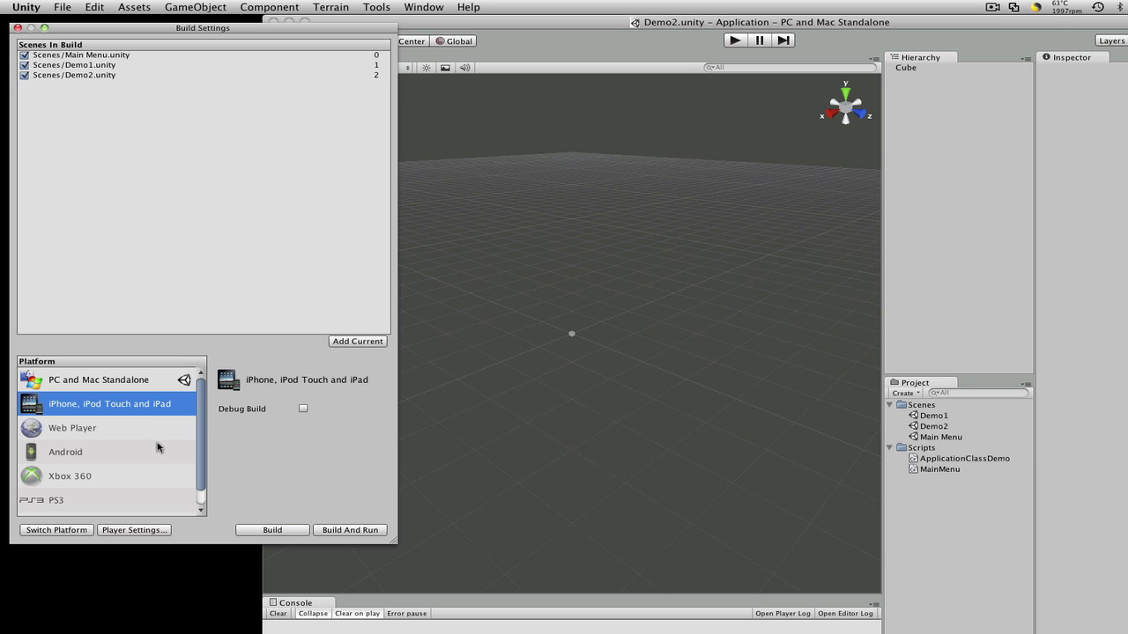
pyautogui.click(133, 426)
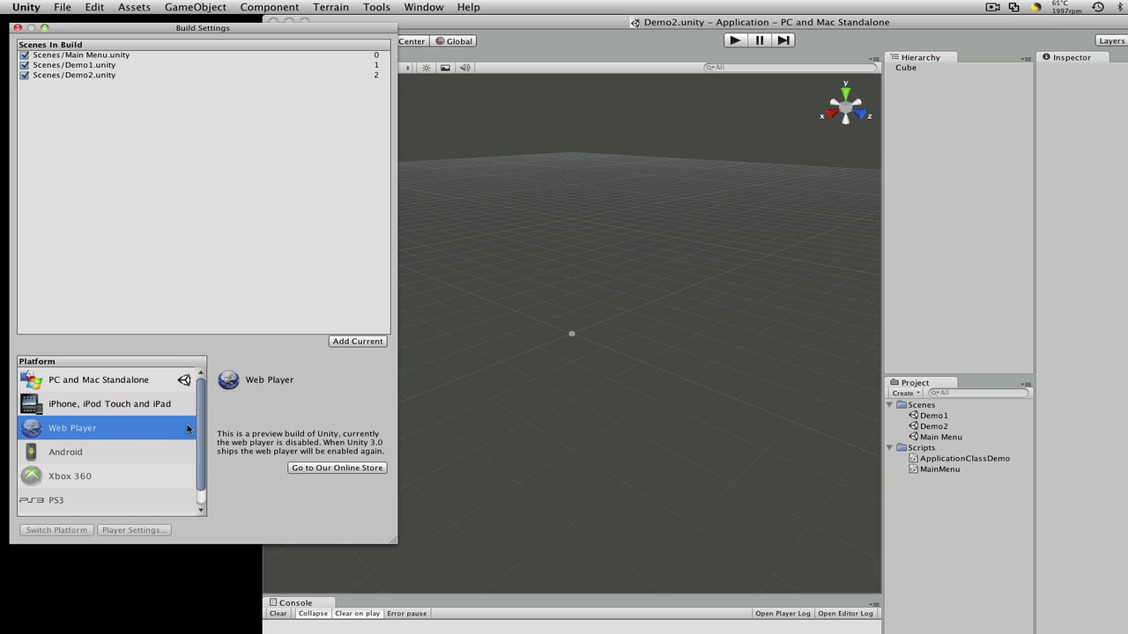
pyautogui.click(109, 453)
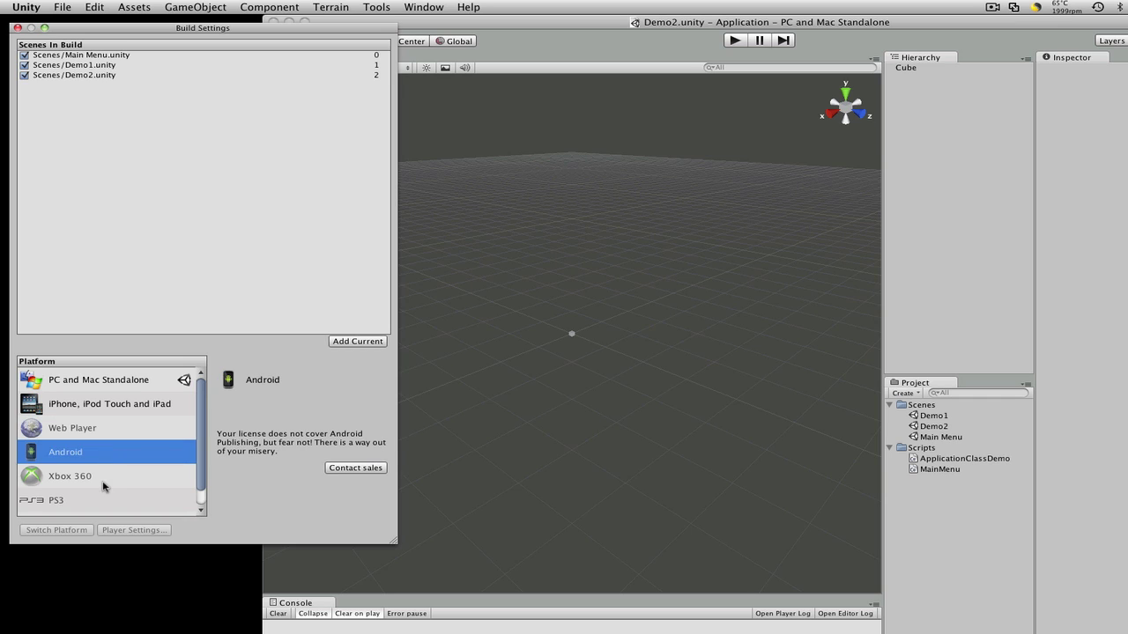
pyautogui.click(103, 480)
pyautogui.scroll(-1, 106, 476)
pyautogui.click(109, 481)
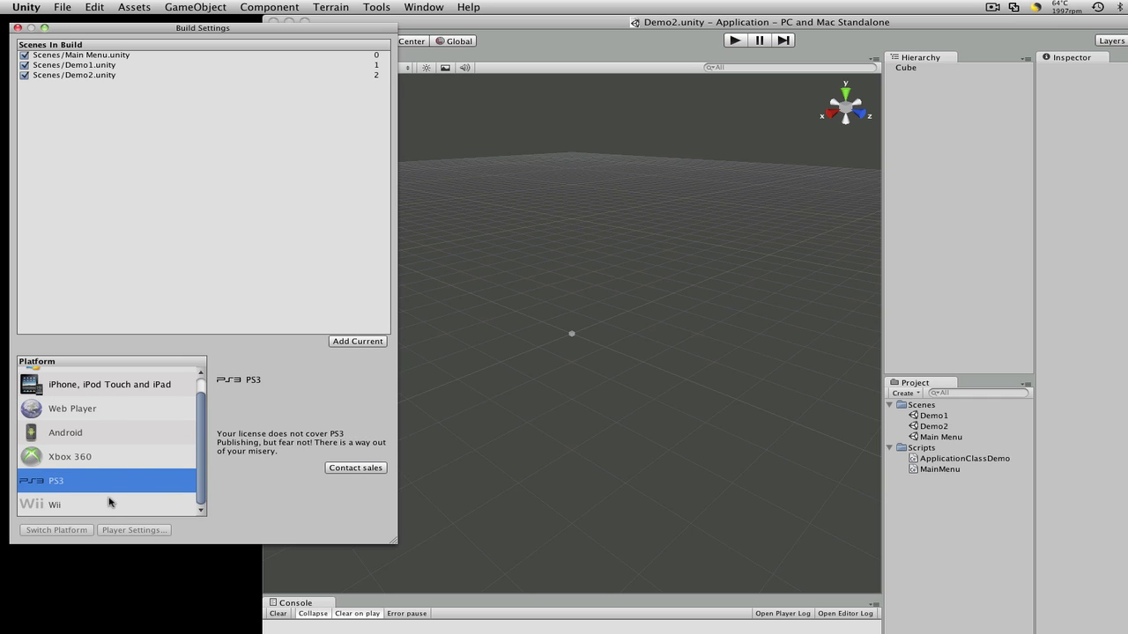
pyautogui.click(110, 502)
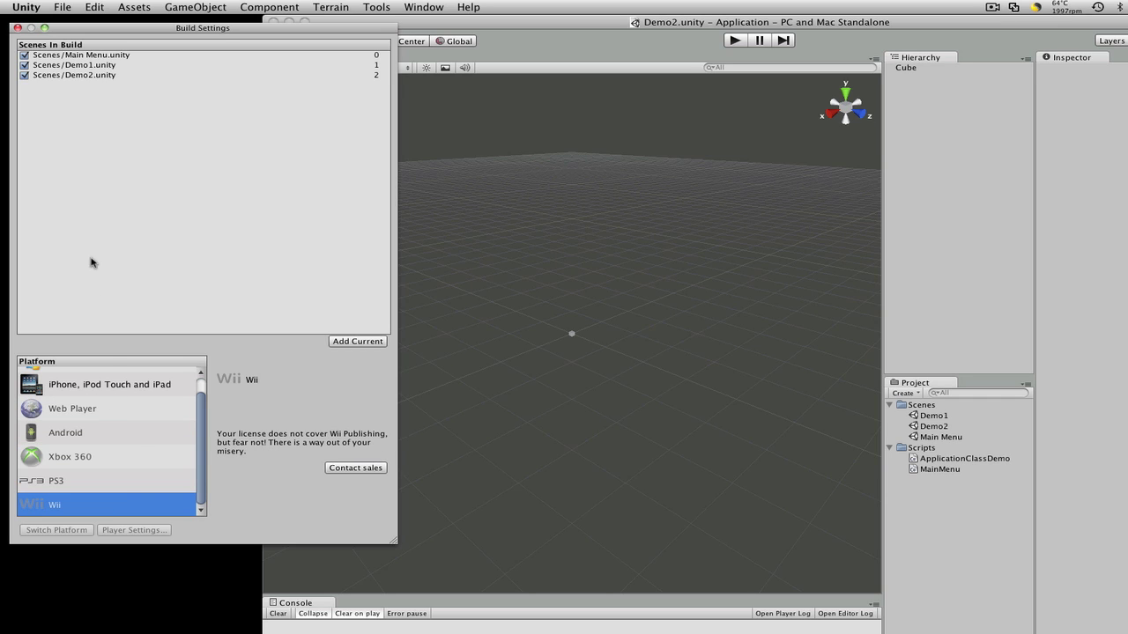
# Step: Open the Player Settings for iPhone, iPod Touch and iPad and expand Resolution and Presentation
pyautogui.click(91, 385)
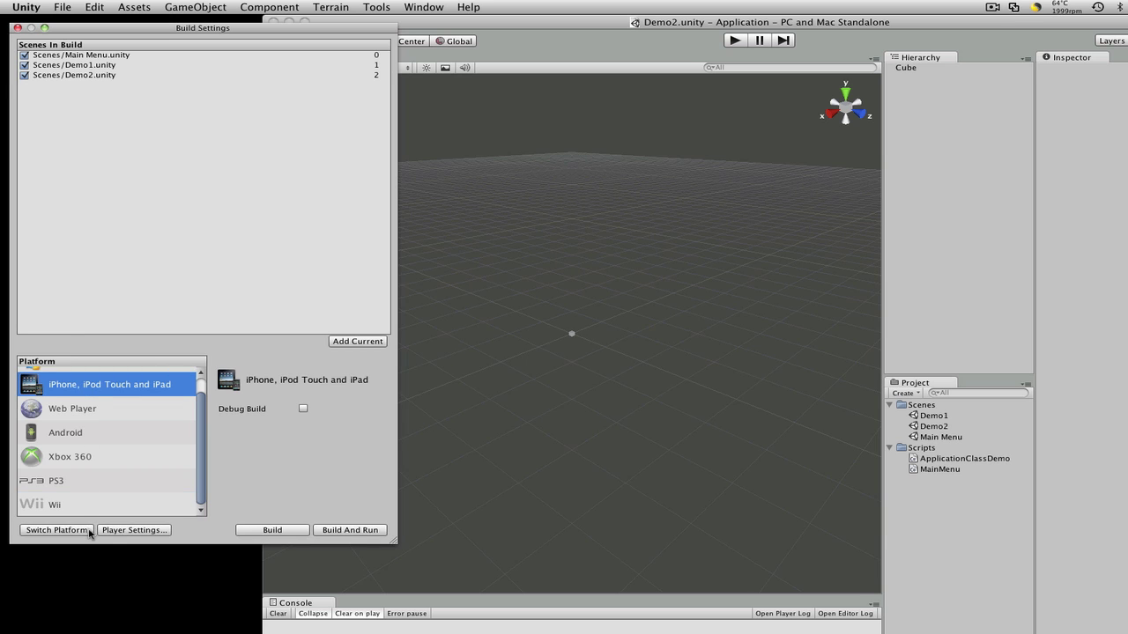
pyautogui.click(127, 531)
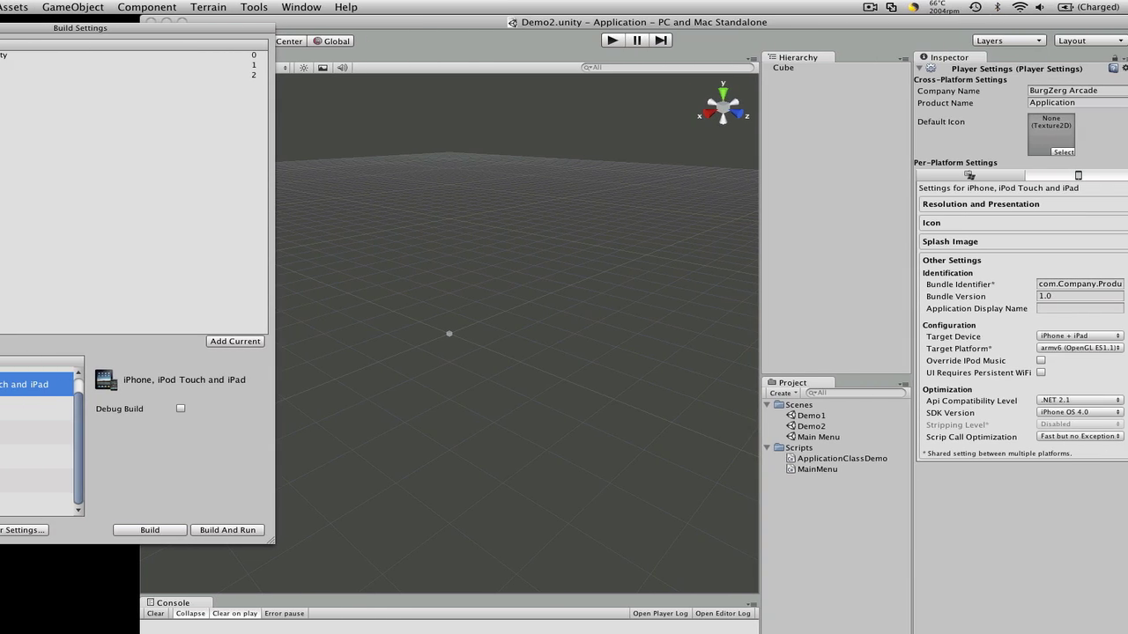
pyautogui.click(1020, 203)
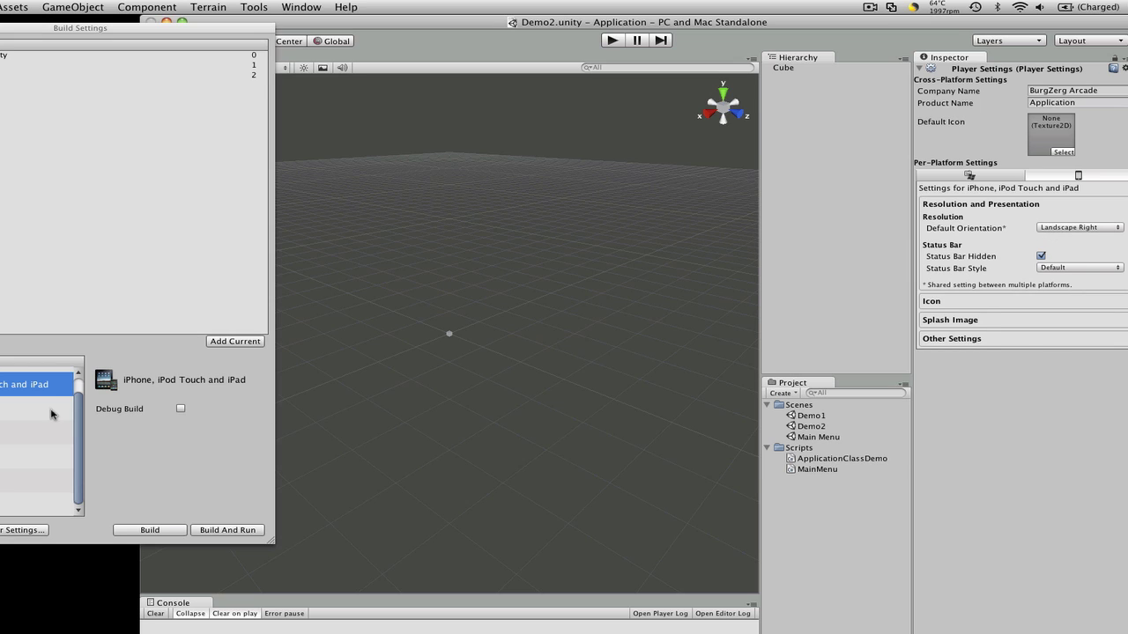
# Step: Switch the active build platform to iPhone, iPod Touch and iPad and close the Build Settings
pyautogui.scroll(1, 53, 411)
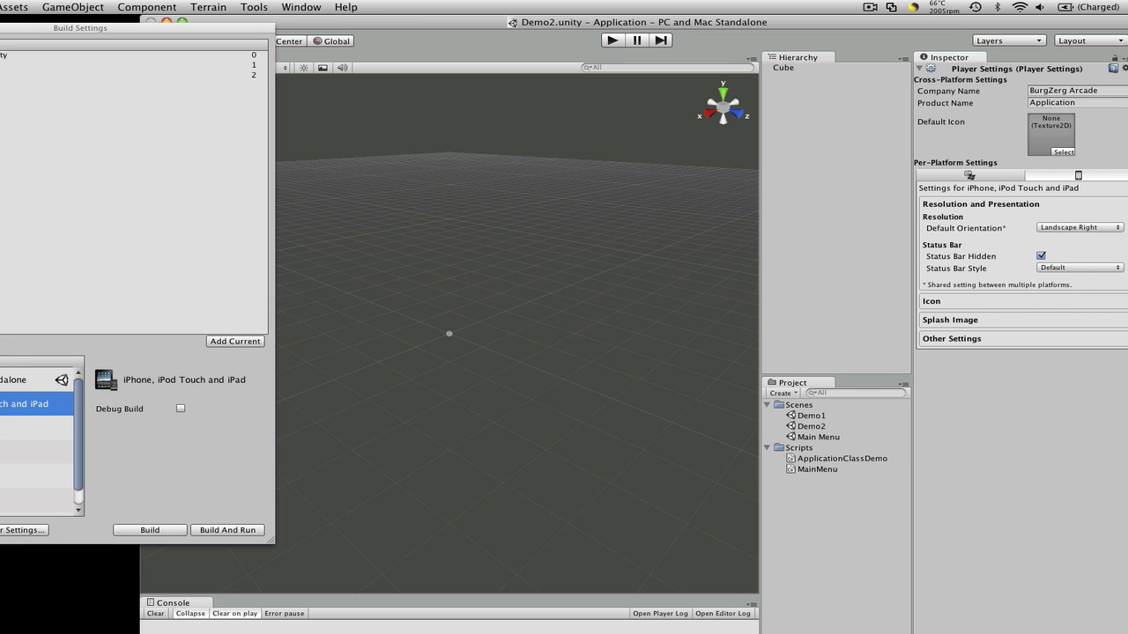
pyautogui.click(51, 530)
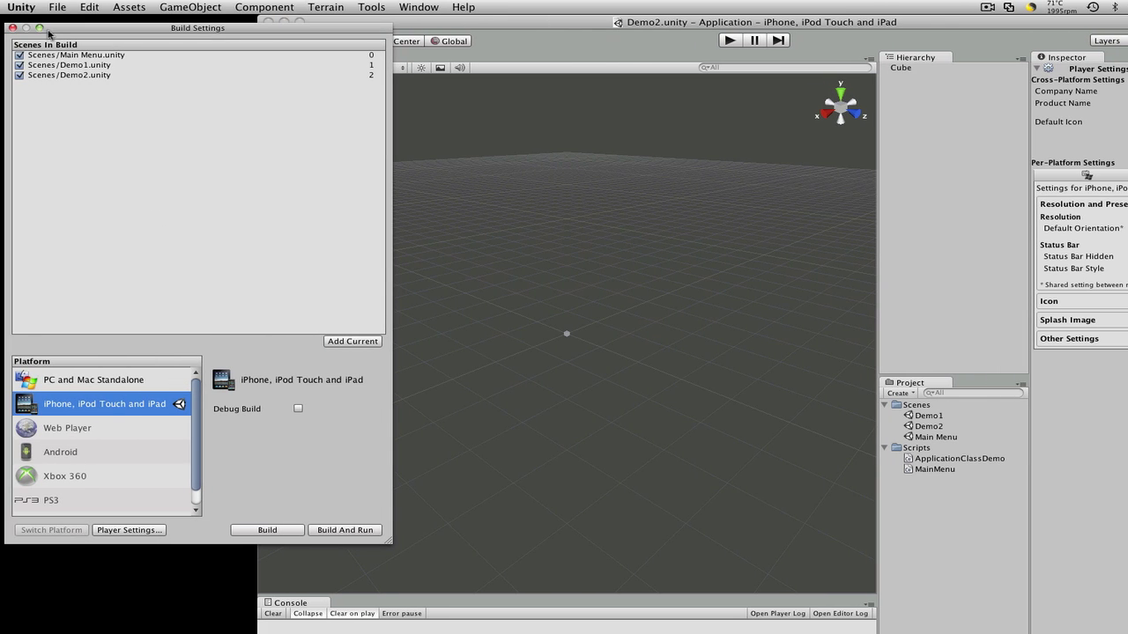
pyautogui.click(13, 27)
# Step: Open the Render Settings of the Demo2 scene for inspection
pyautogui.click(57, 6)
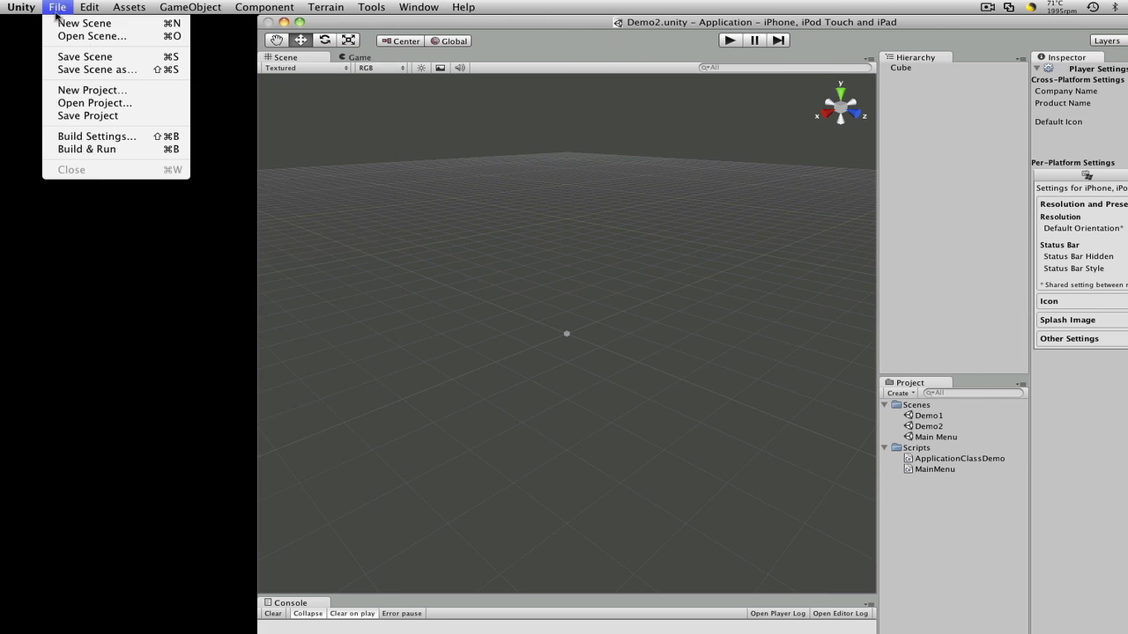
pyautogui.moveTo(137, 6)
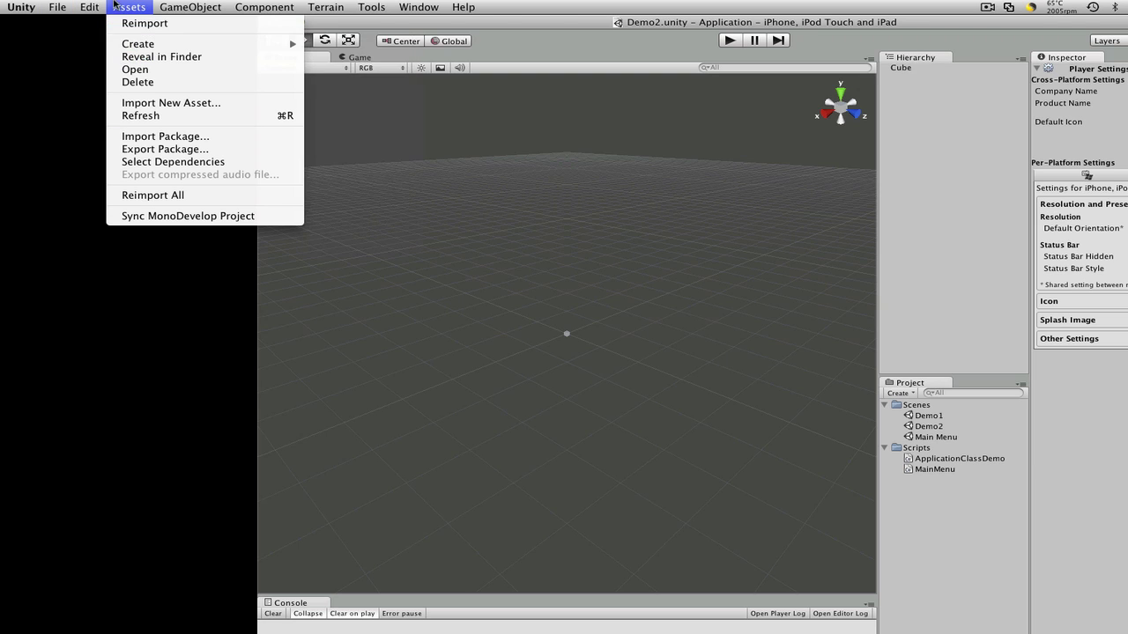
pyautogui.moveTo(98, 4)
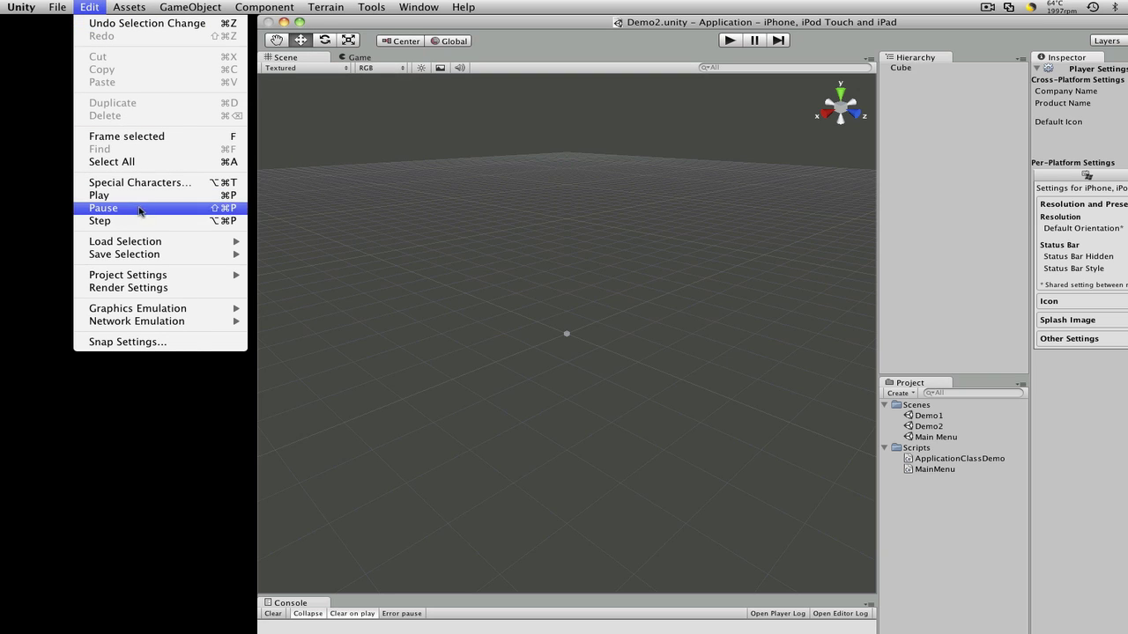
pyautogui.moveTo(146, 240)
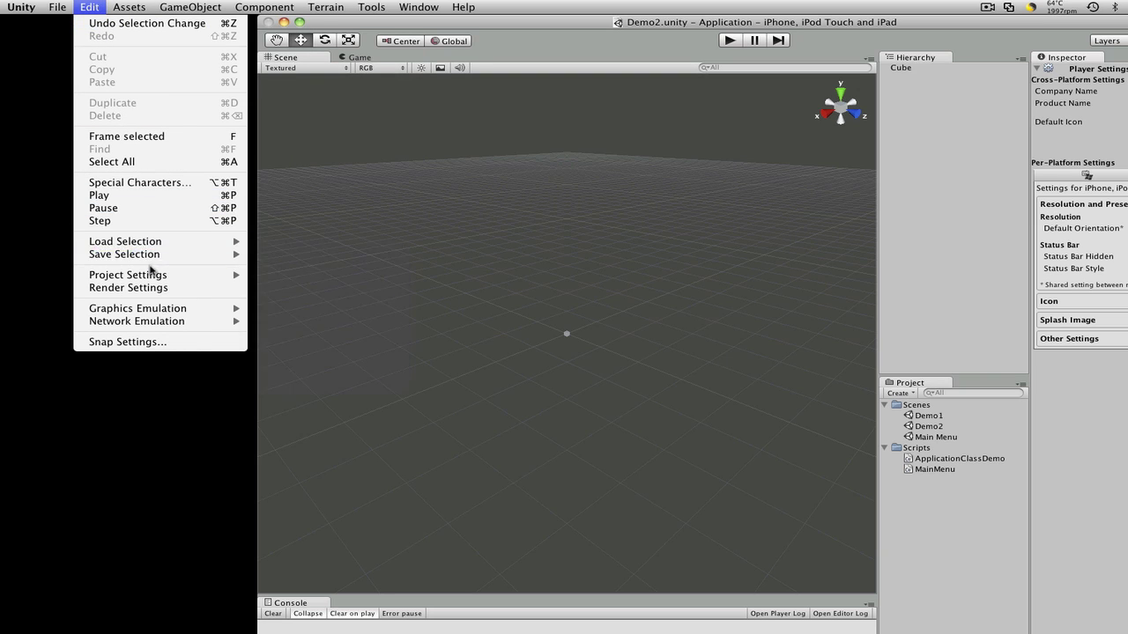
pyautogui.click(149, 288)
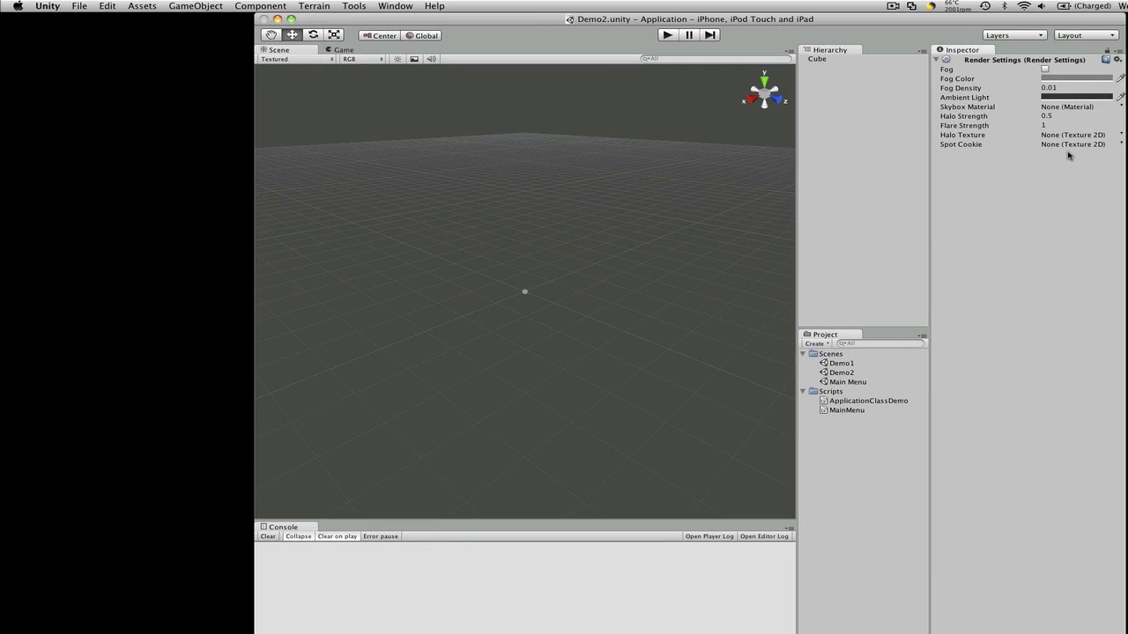
# Step: Check the scene and asset materials available for the Skybox Material, then close the material picker without assigning one
pyautogui.click(1079, 109)
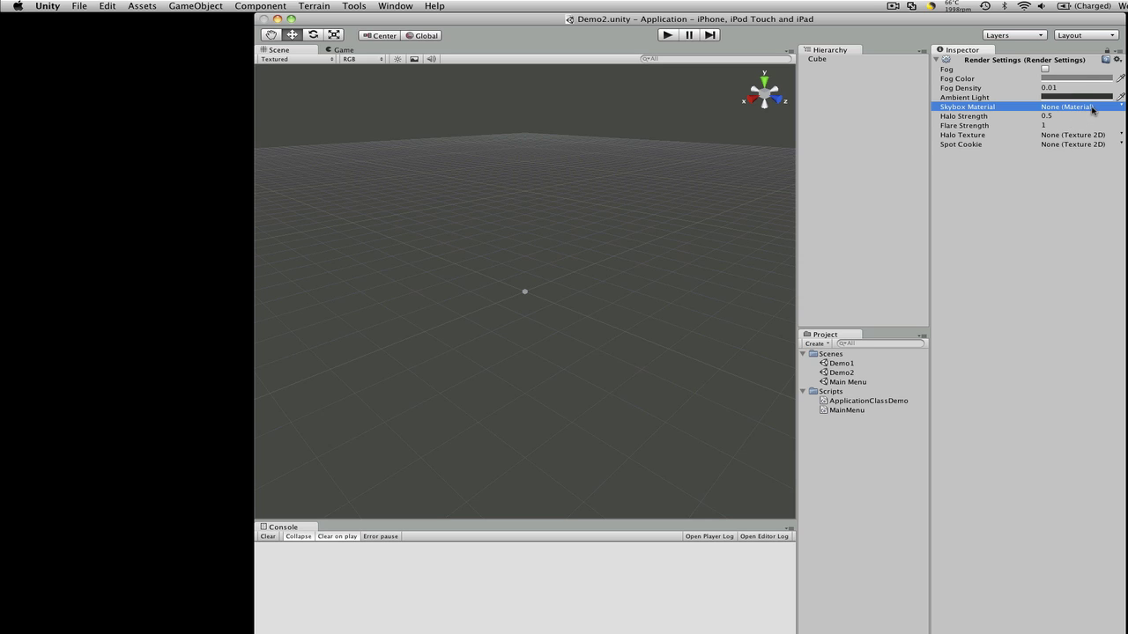
pyautogui.click(1121, 107)
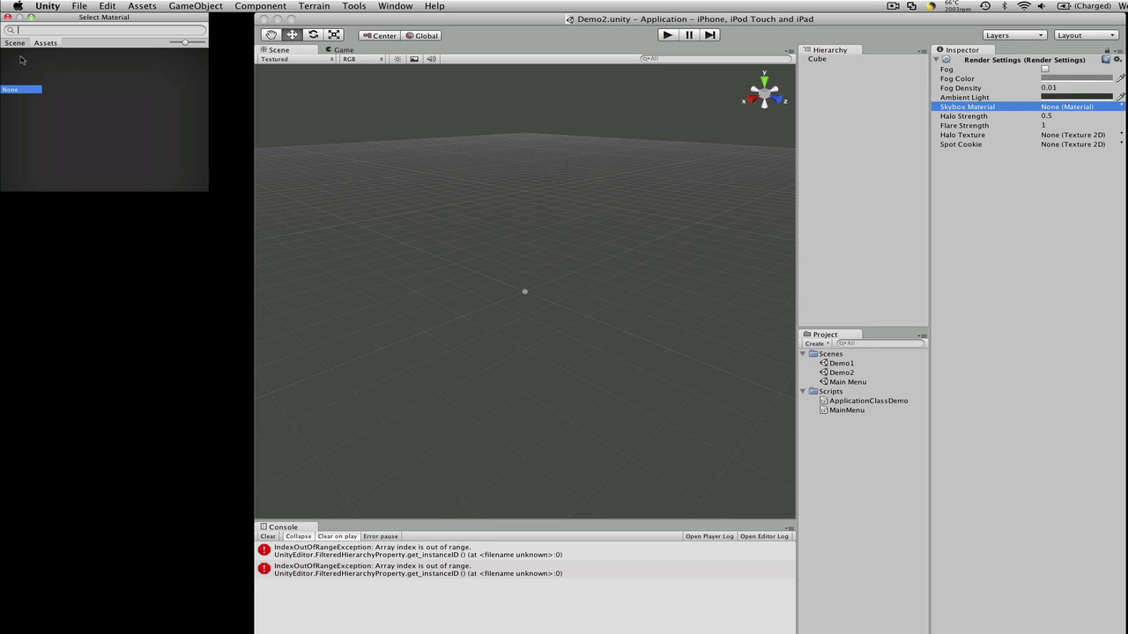
pyautogui.moveTo(74, 15); pyautogui.dragTo(215, 15)
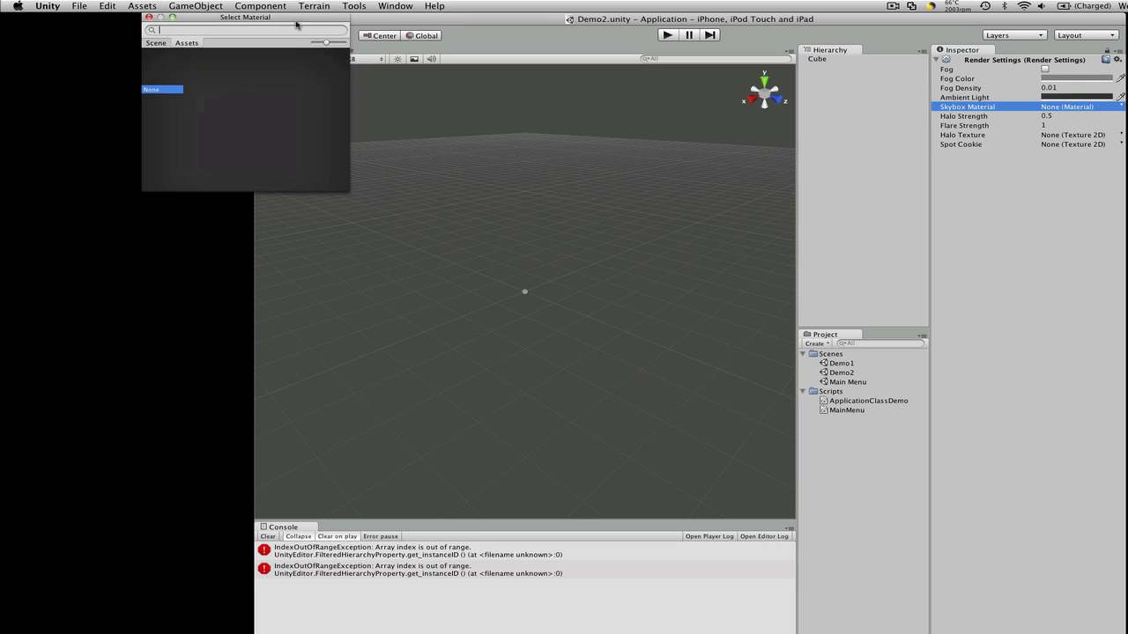
pyautogui.click(1124, 105)
pyautogui.click(1123, 106)
pyautogui.click(1124, 106)
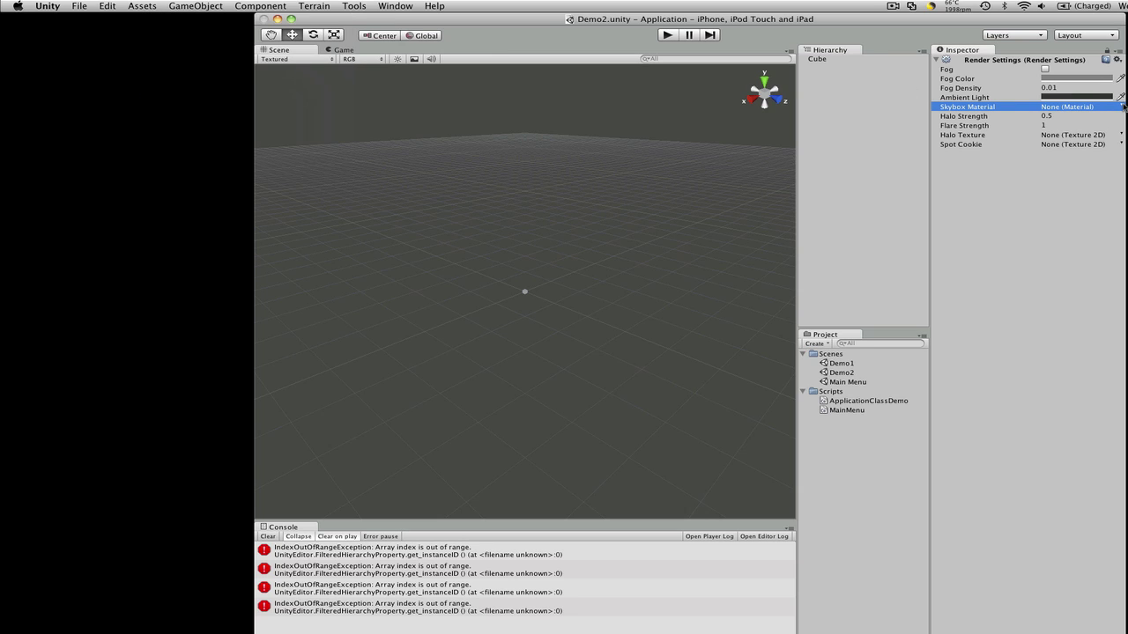
pyautogui.click(1123, 106)
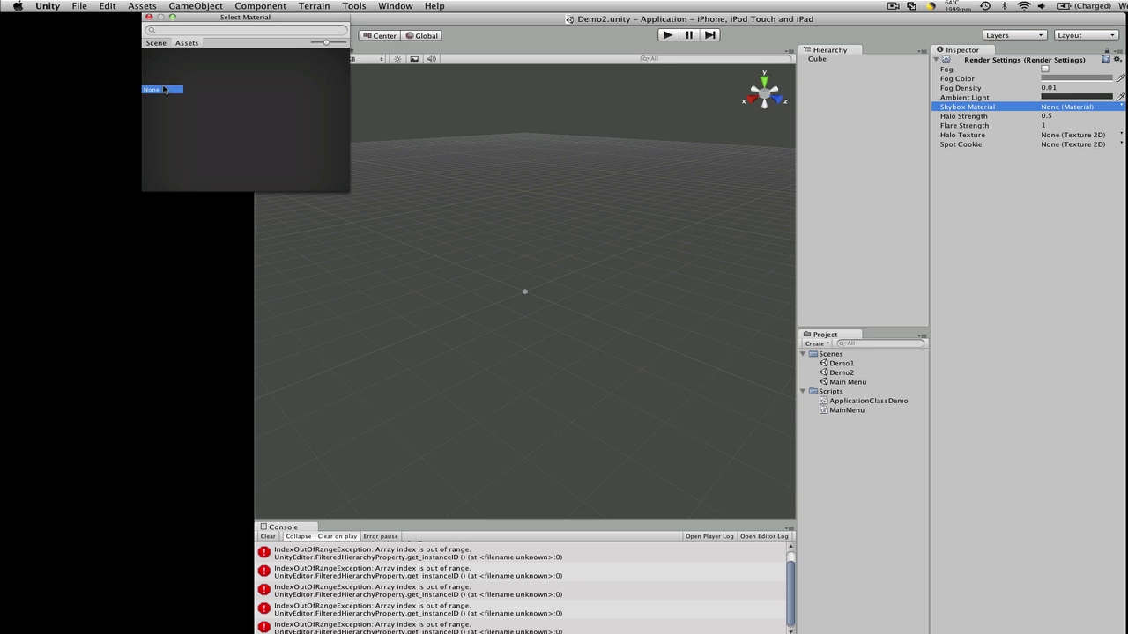
pyautogui.click(187, 44)
pyautogui.click(161, 46)
pyautogui.click(177, 39)
pyautogui.click(149, 17)
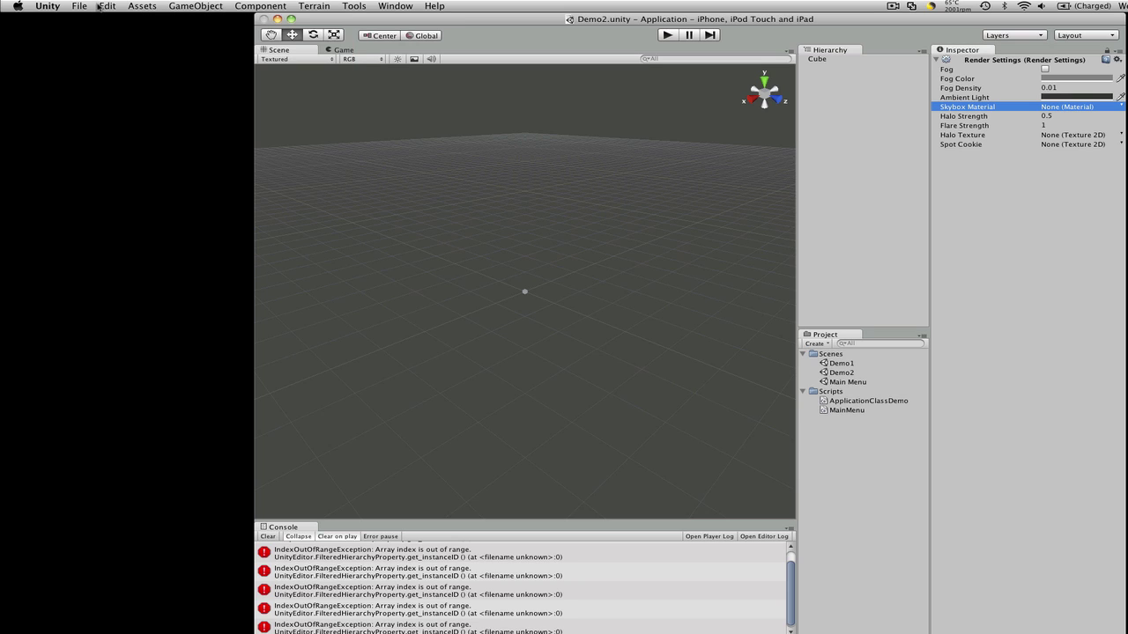
# Step: Open the project's Input settings, expand the Axes list and inspect the Horizontal and Mouse ScrollWheel axes
pyautogui.click(105, 6)
pyautogui.moveTo(150, 241)
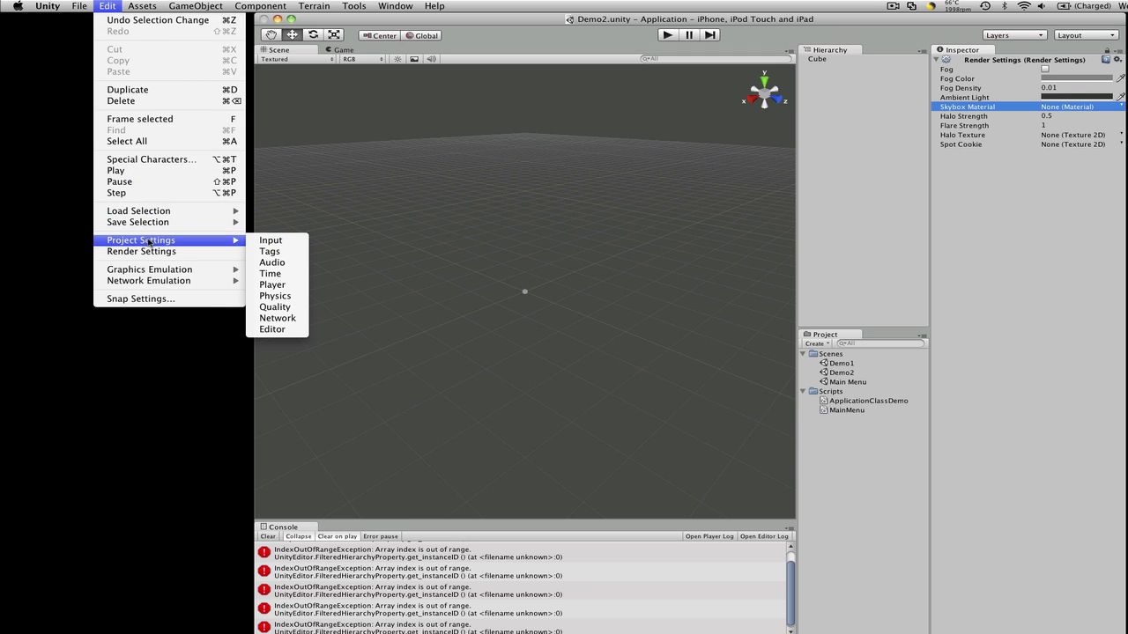
pyautogui.click(269, 240)
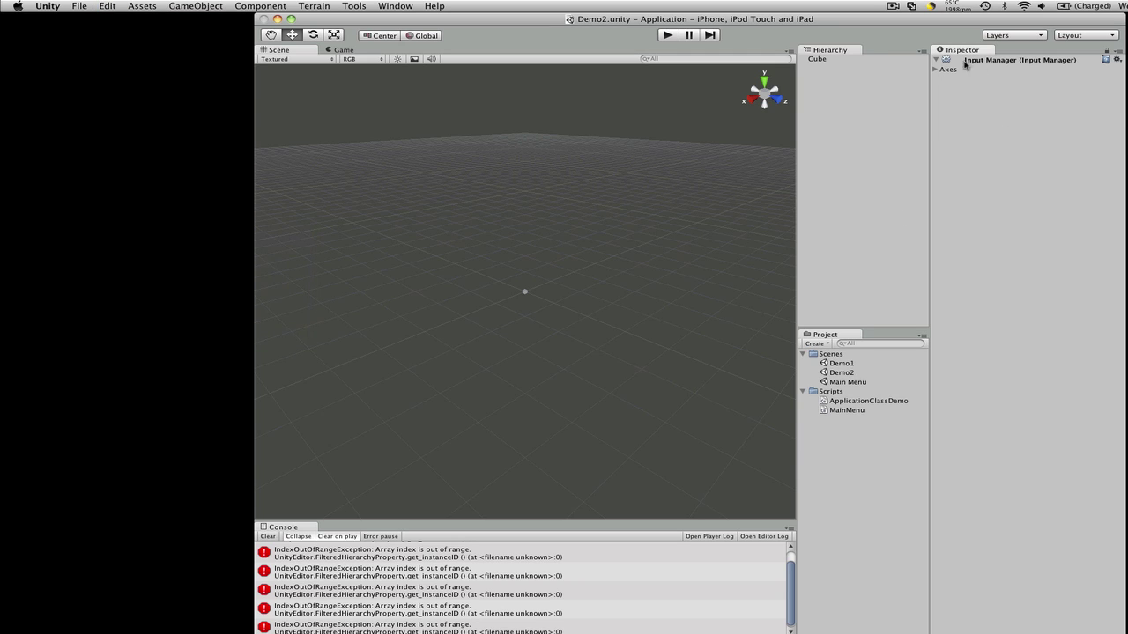
pyautogui.click(936, 69)
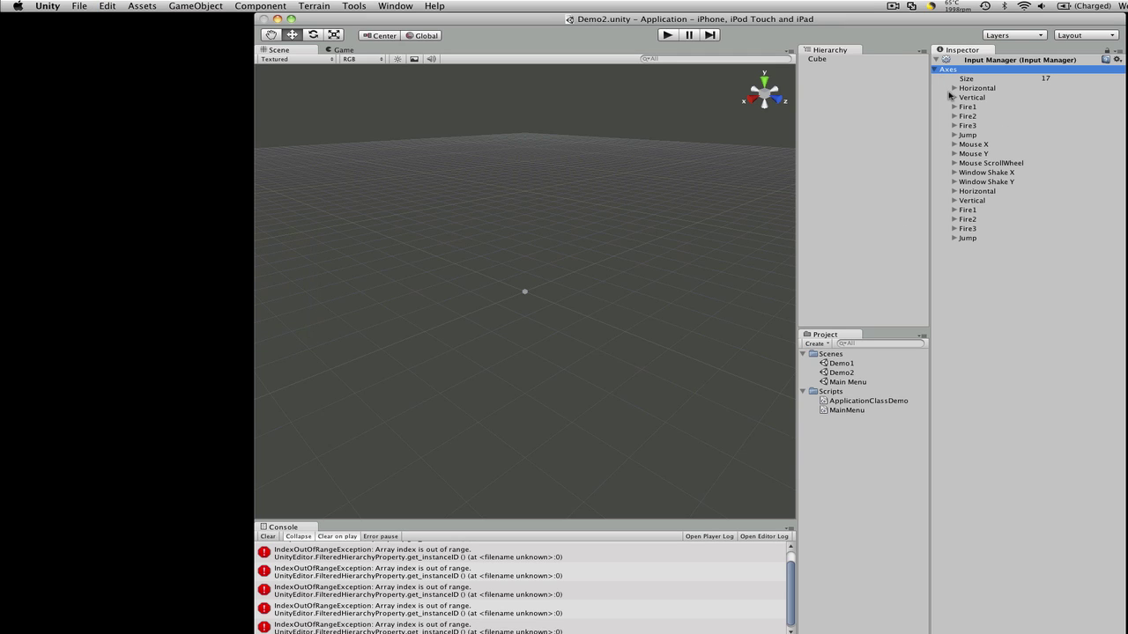
pyautogui.click(955, 89)
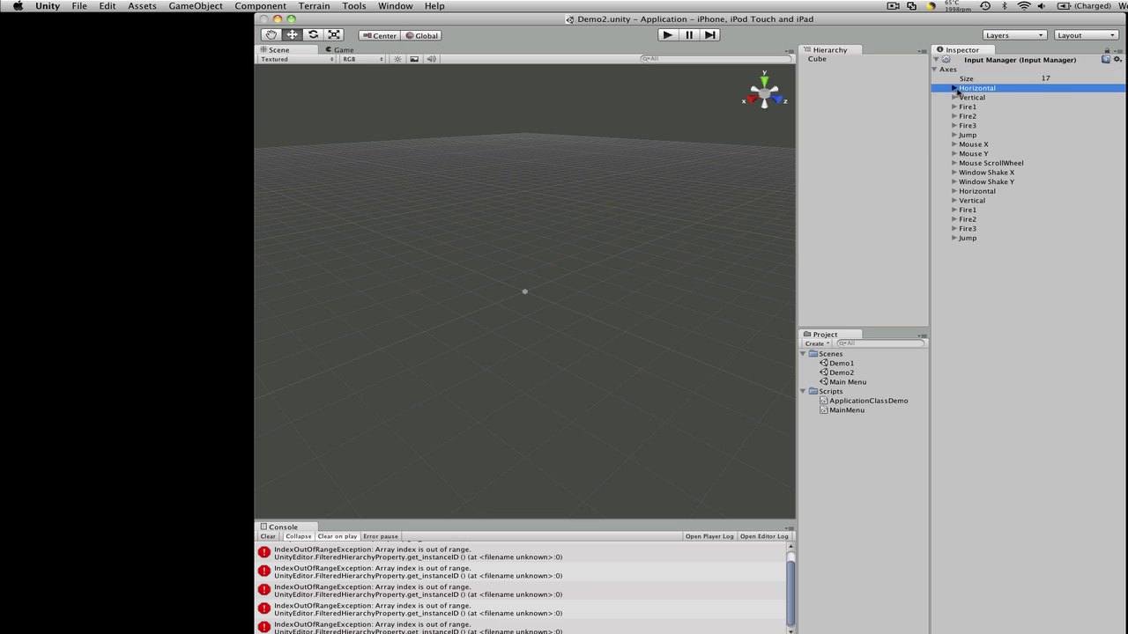
pyautogui.click(956, 90)
pyautogui.click(952, 164)
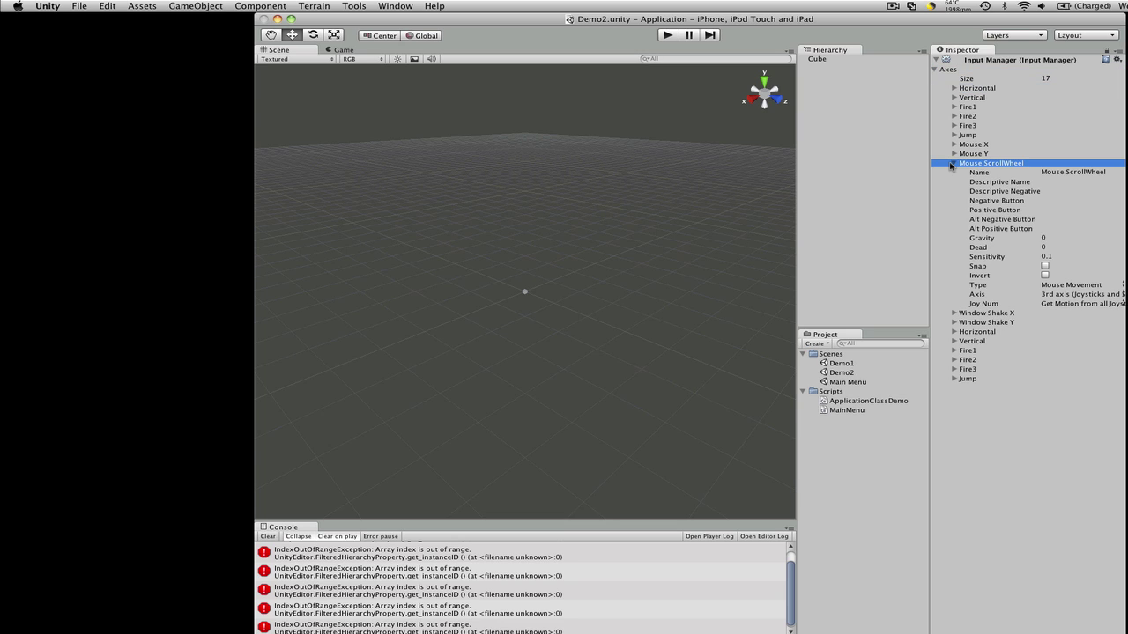
pyautogui.click(952, 165)
# Step: Open the project's Tags settings to view the tags and layers
pyautogui.click(99, 5)
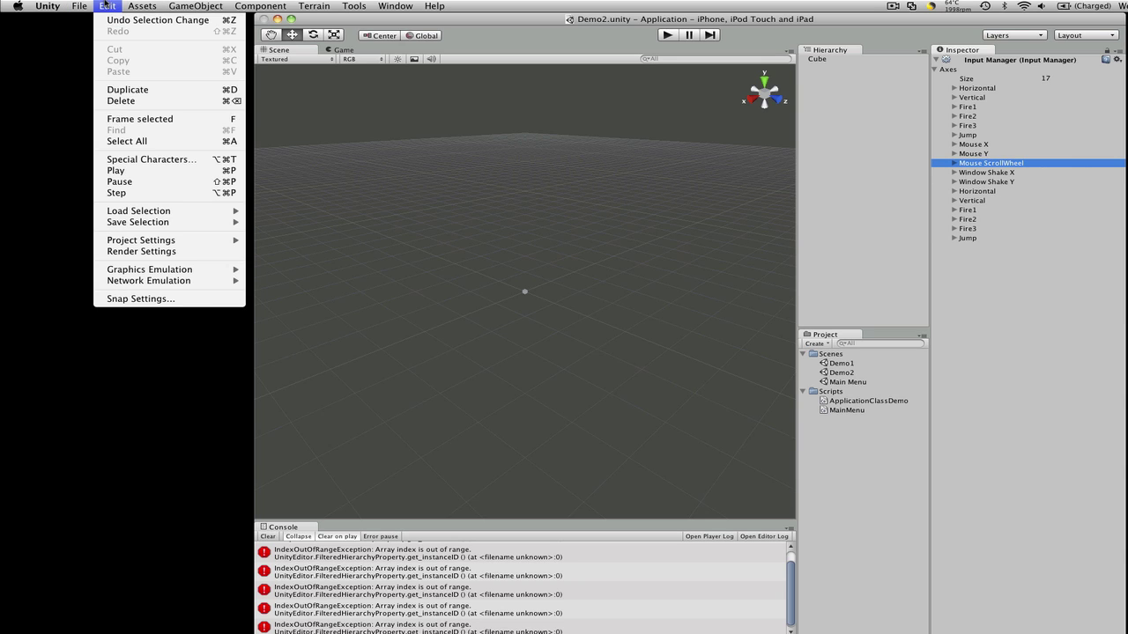
pyautogui.moveTo(214, 242)
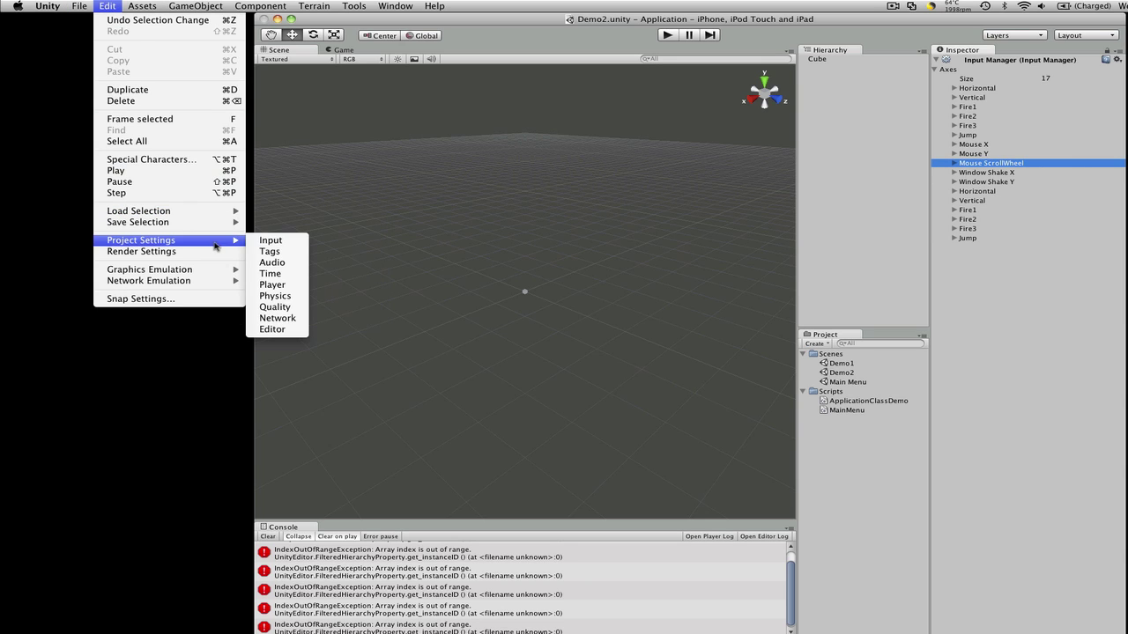
pyautogui.click(272, 252)
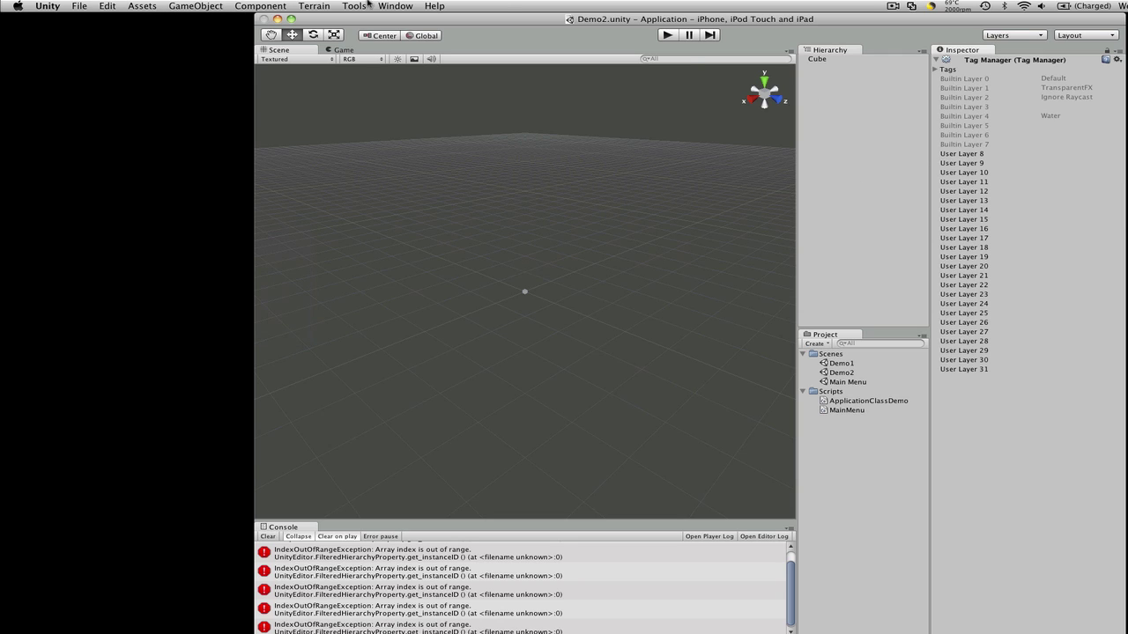
# Step: Open the project's Audio settings to view volume, Doppler and speaker options
pyautogui.click(141, 6)
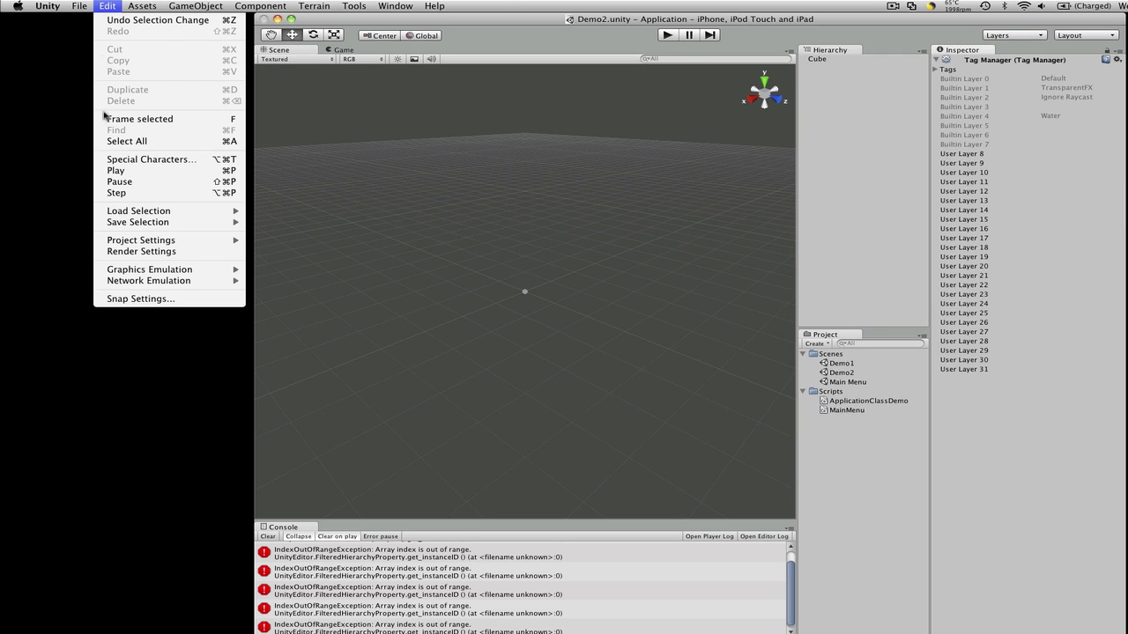
pyautogui.moveTo(172, 241)
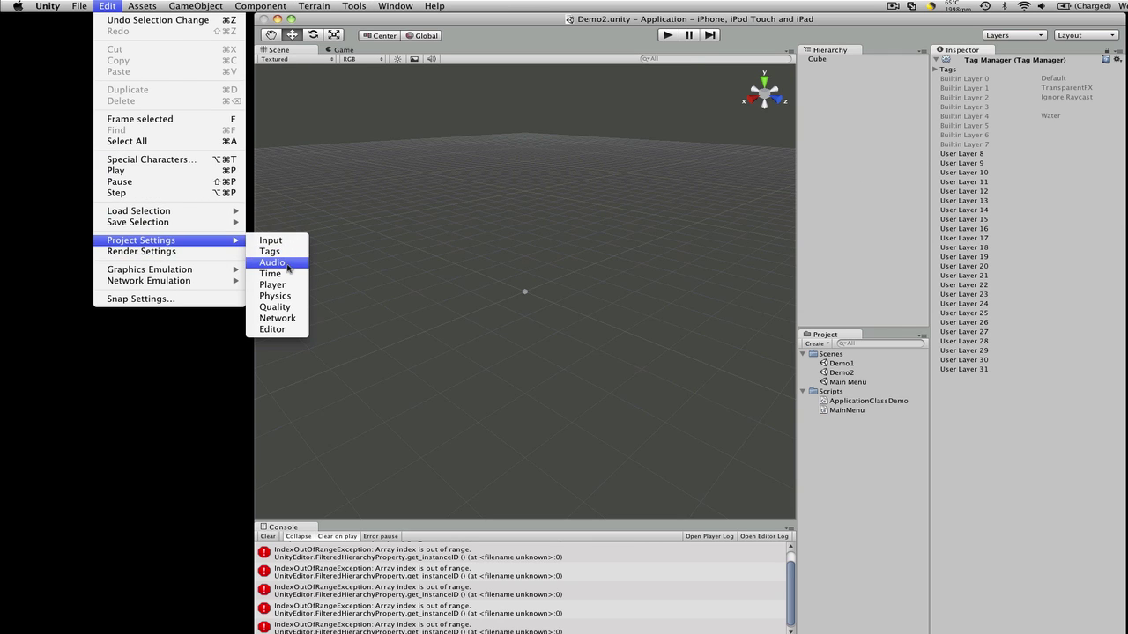
pyautogui.click(287, 263)
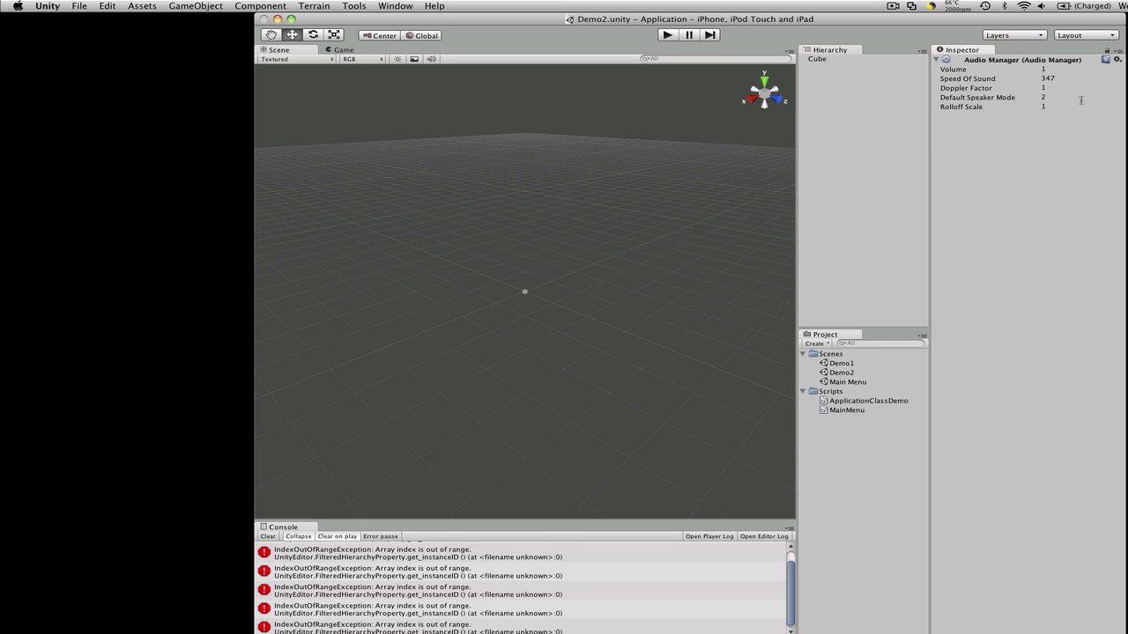
# Step: Open the project's Time settings to view the timestep and time scale options
pyautogui.click(101, 7)
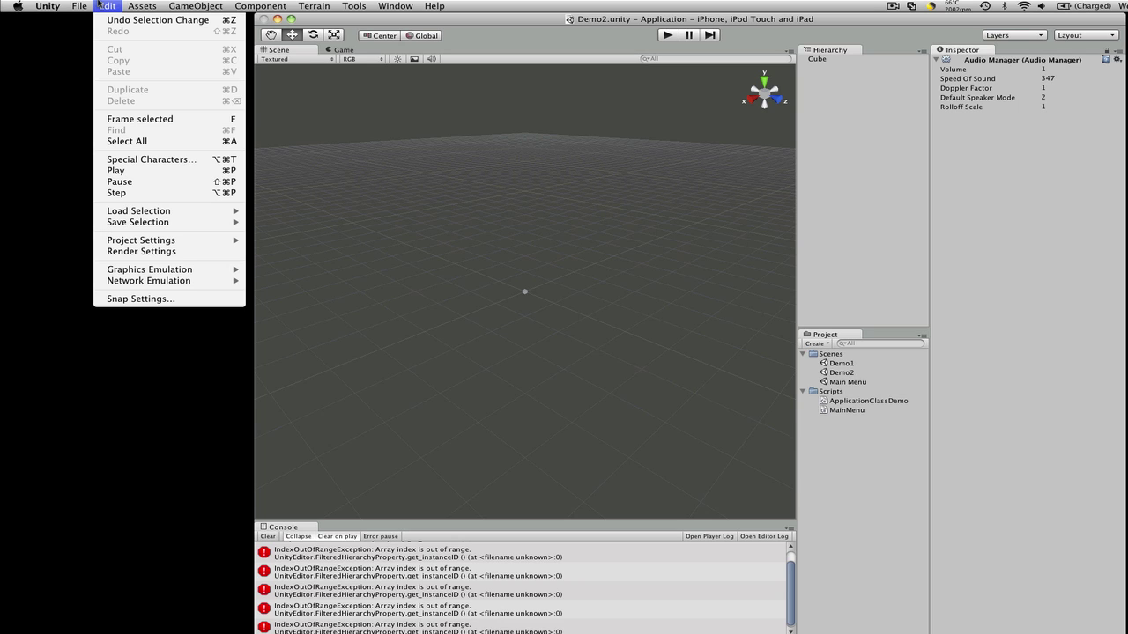
pyautogui.moveTo(195, 7)
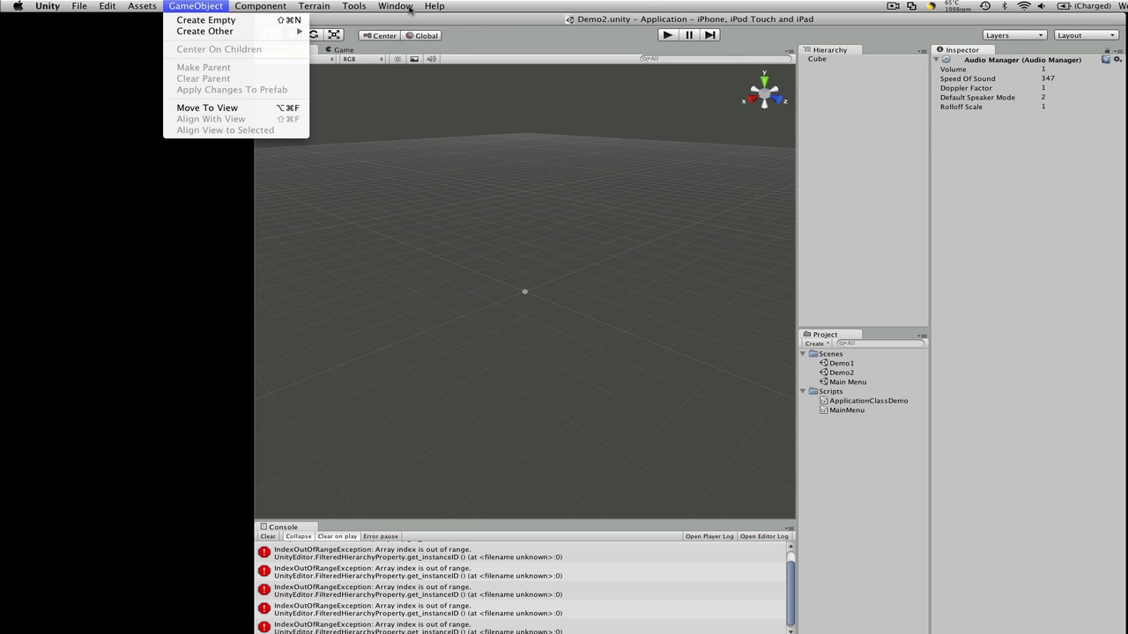
pyautogui.moveTo(251, 5)
pyautogui.moveTo(106, 6)
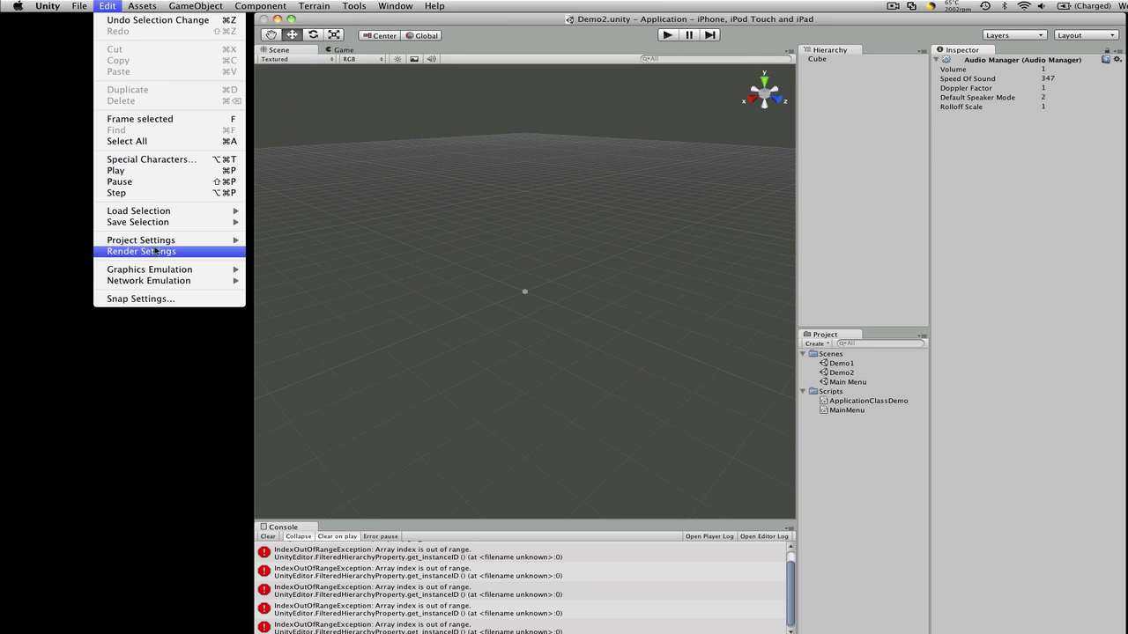
pyautogui.moveTo(164, 243)
pyautogui.click(289, 273)
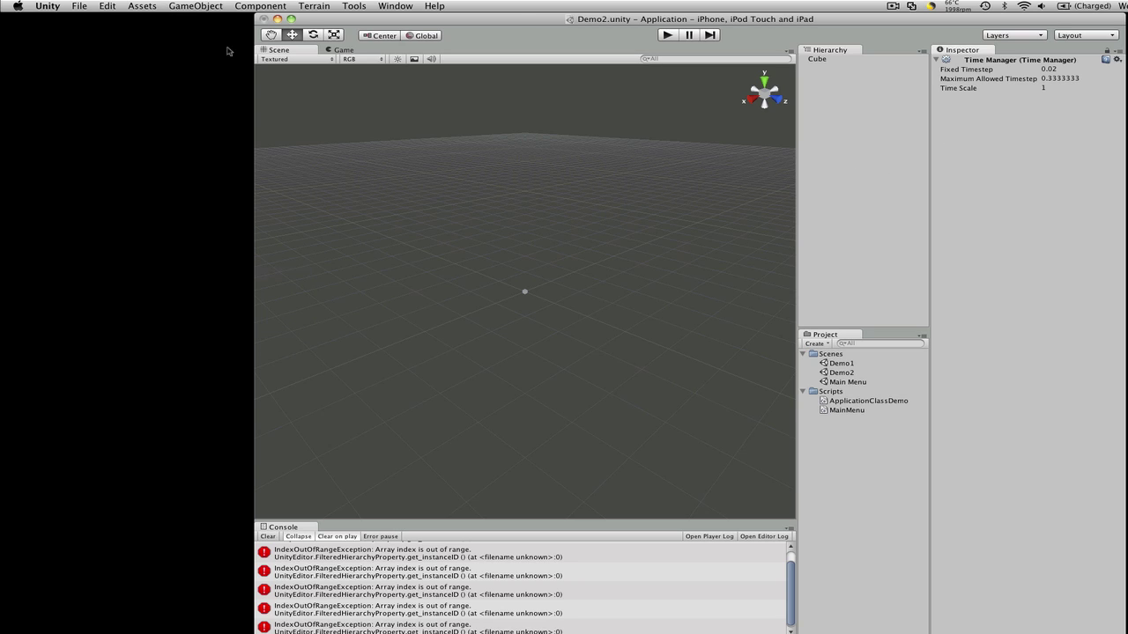
# Step: Open the project's Player settings and show the per-platform settings for PC and Mac Standalone
pyautogui.click(107, 6)
pyautogui.moveTo(166, 241)
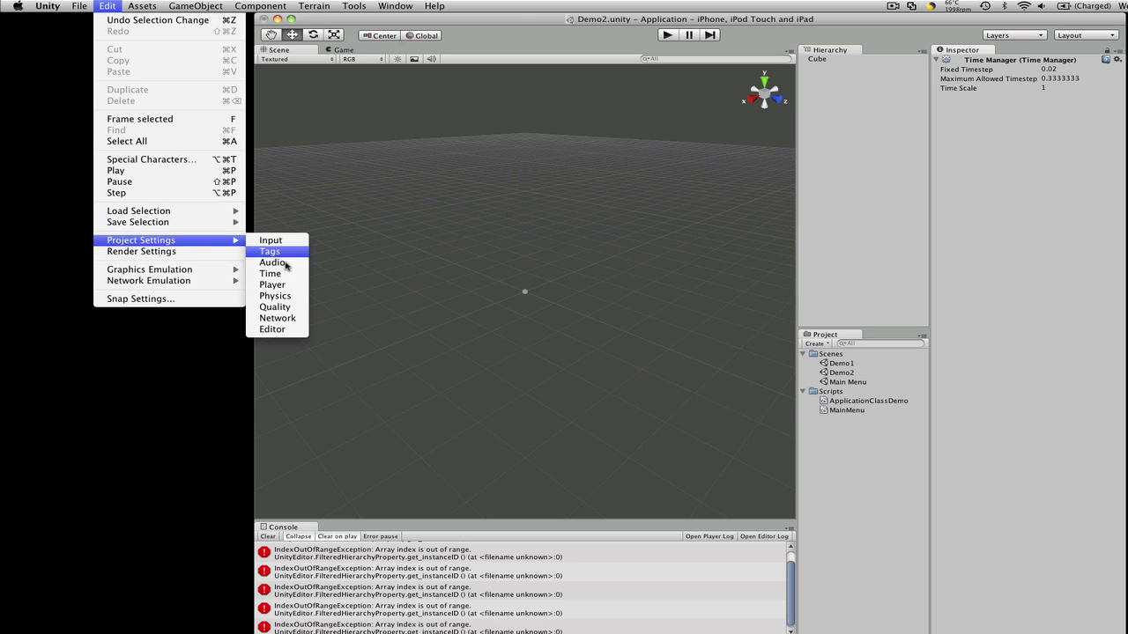
pyautogui.click(273, 285)
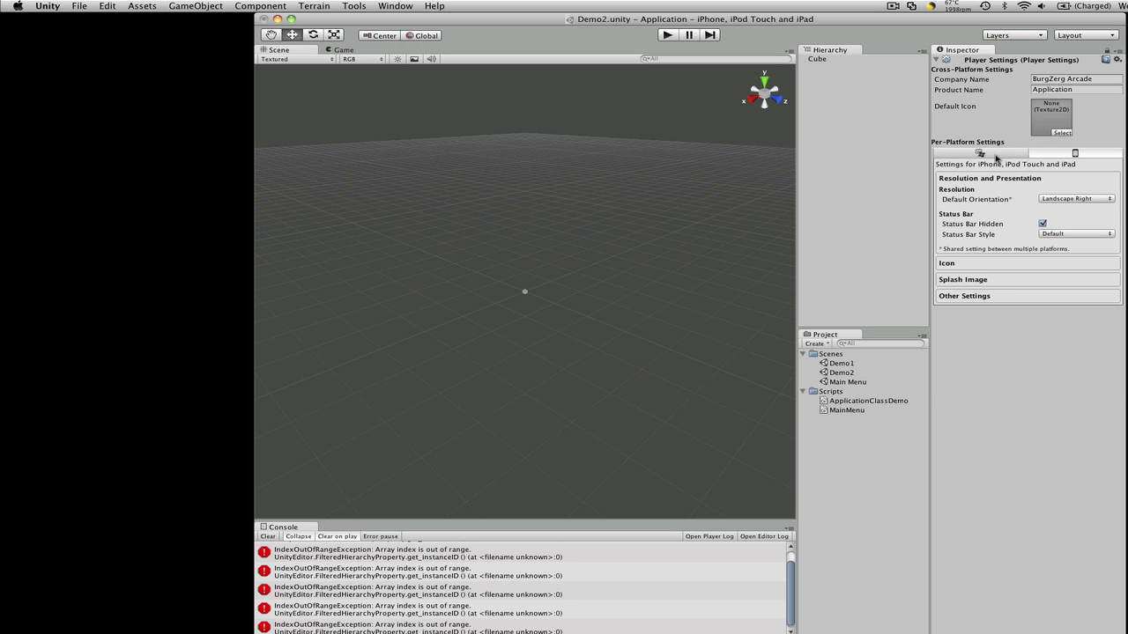
pyautogui.click(996, 156)
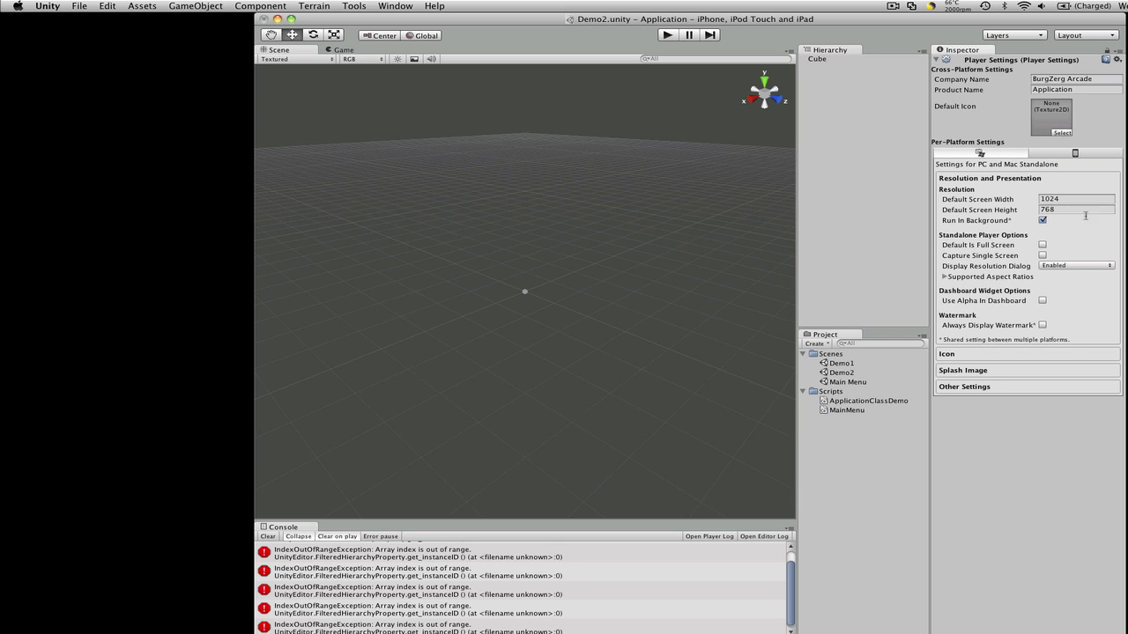
# Step: Toggle the standalone Run In Background option, and expand and collapse Supported Aspect Ratios to check it
pyautogui.click(1043, 221)
pyautogui.click(944, 278)
pyautogui.click(944, 278)
pyautogui.click(944, 278)
pyautogui.click(944, 278)
# Step: Inspect the Icon and Splash Image sections of the PC and Mac Standalone settings
pyautogui.click(992, 355)
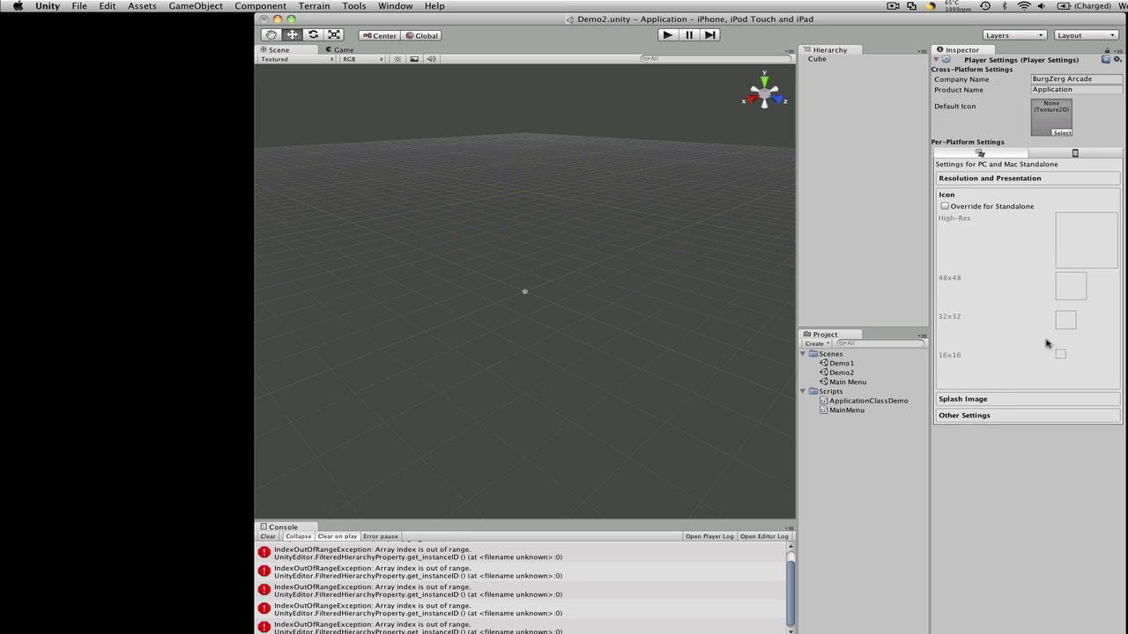
pyautogui.click(994, 179)
pyautogui.click(977, 372)
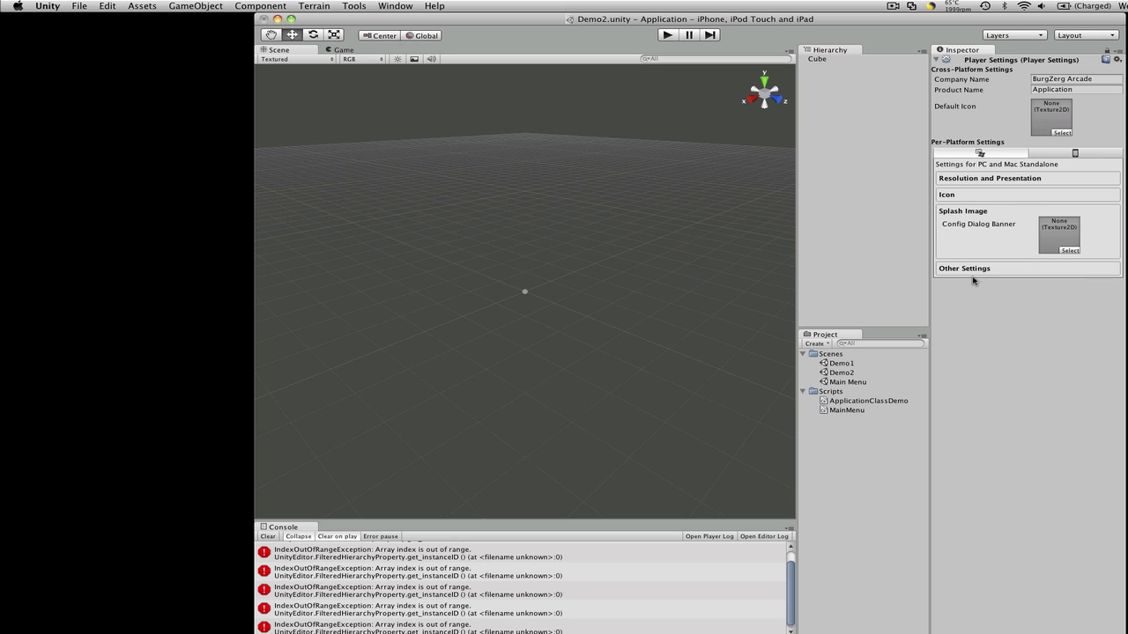
# Step: Set the Rendering Path to Deferred Lighting in the standalone player's Other Settings
pyautogui.click(975, 269)
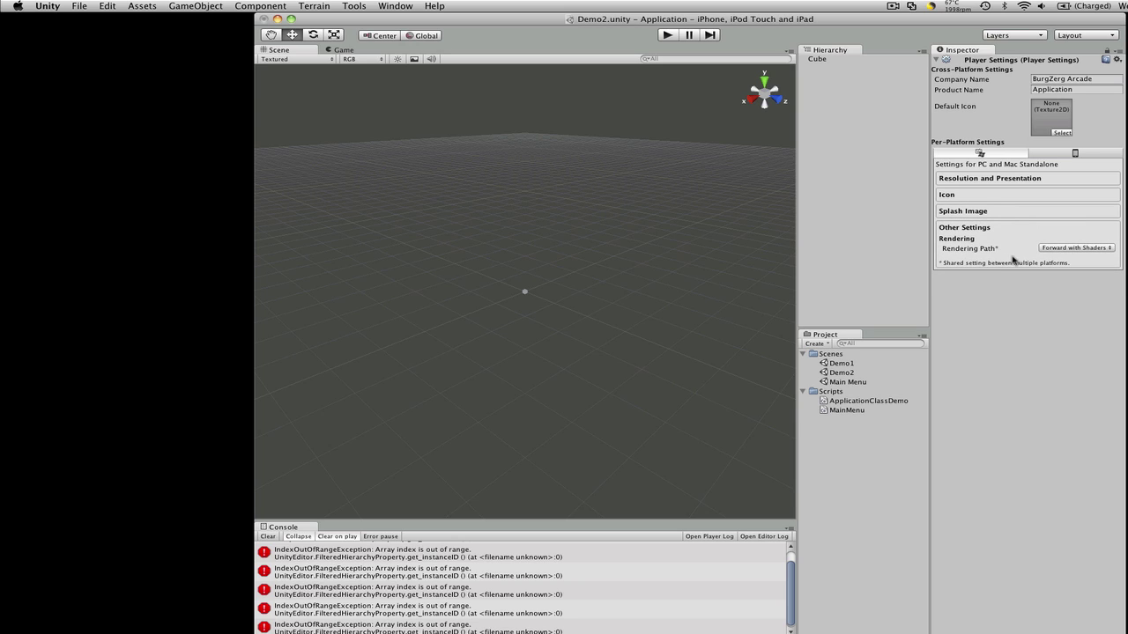
pyautogui.click(1093, 250)
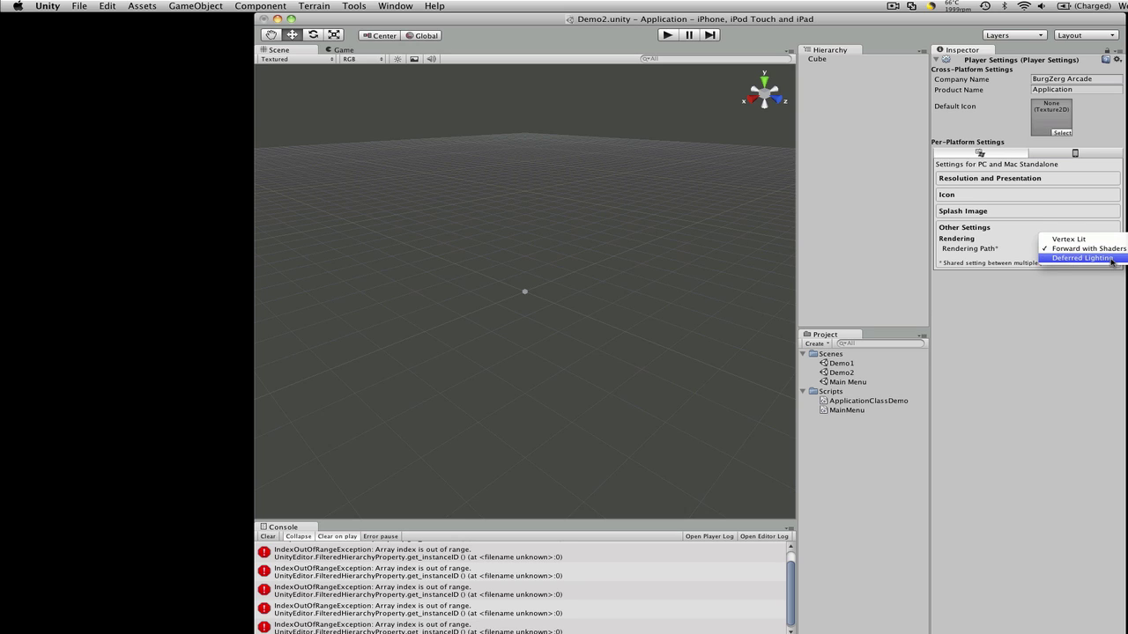
pyautogui.click(1108, 259)
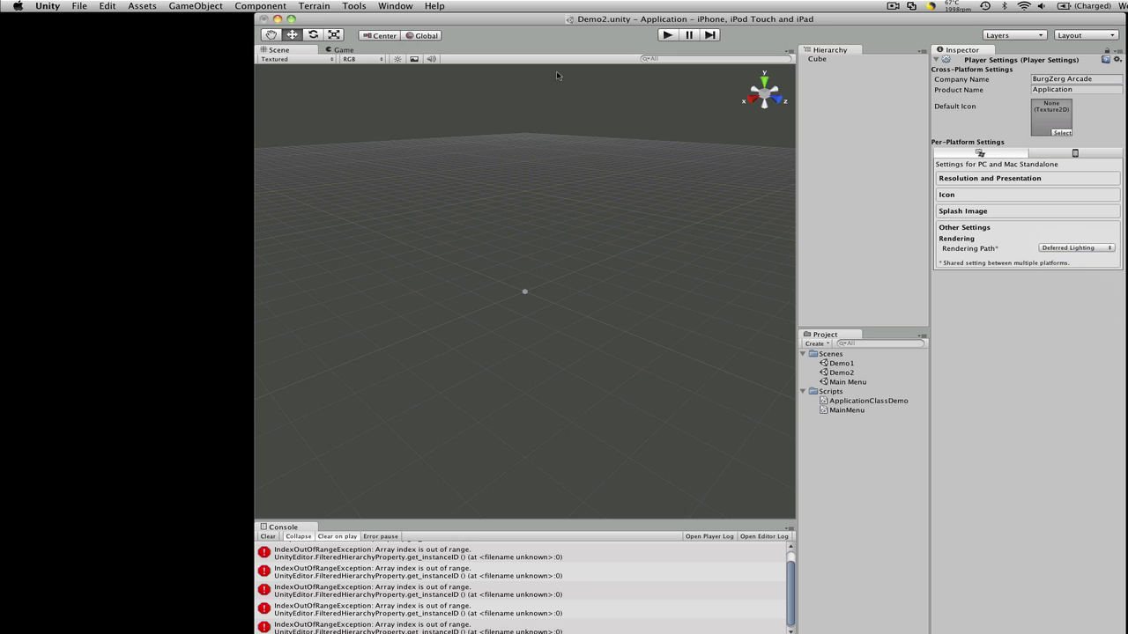
# Step: Open the project's Physics settings to view gravity and the Layer Collision Matrix
pyautogui.click(78, 7)
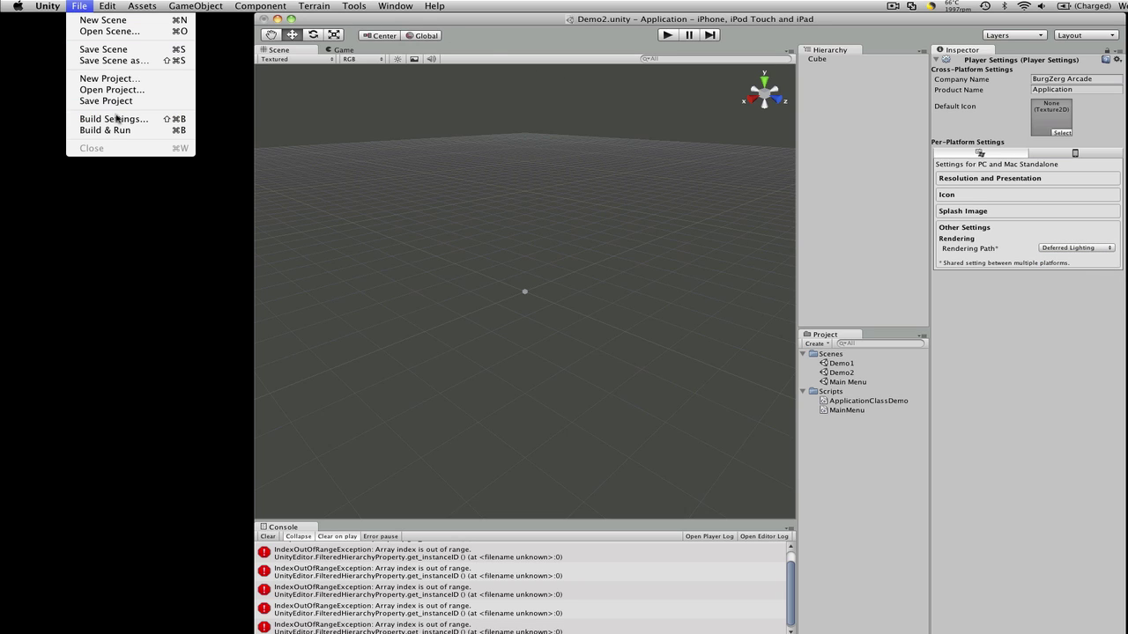
pyautogui.moveTo(104, 6)
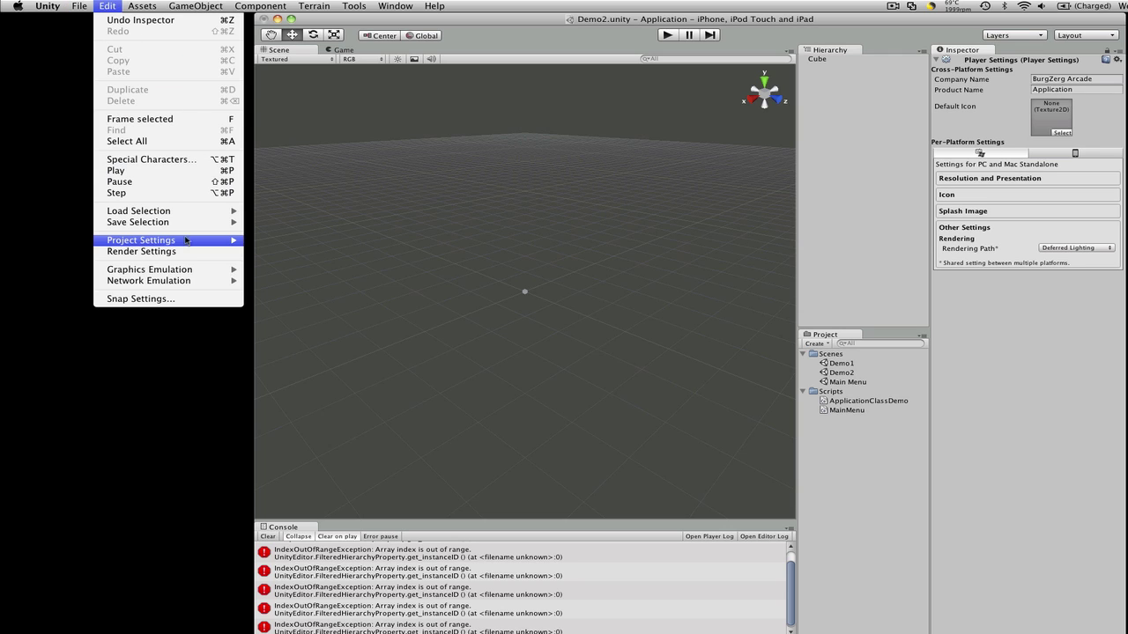
pyautogui.moveTo(187, 240)
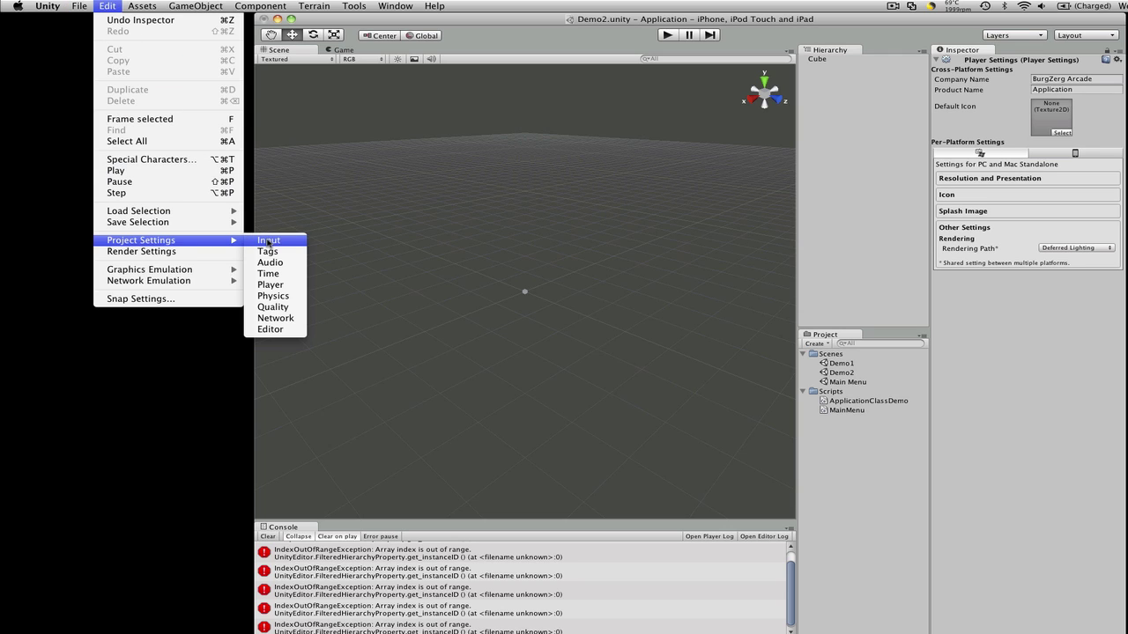
pyautogui.click(273, 296)
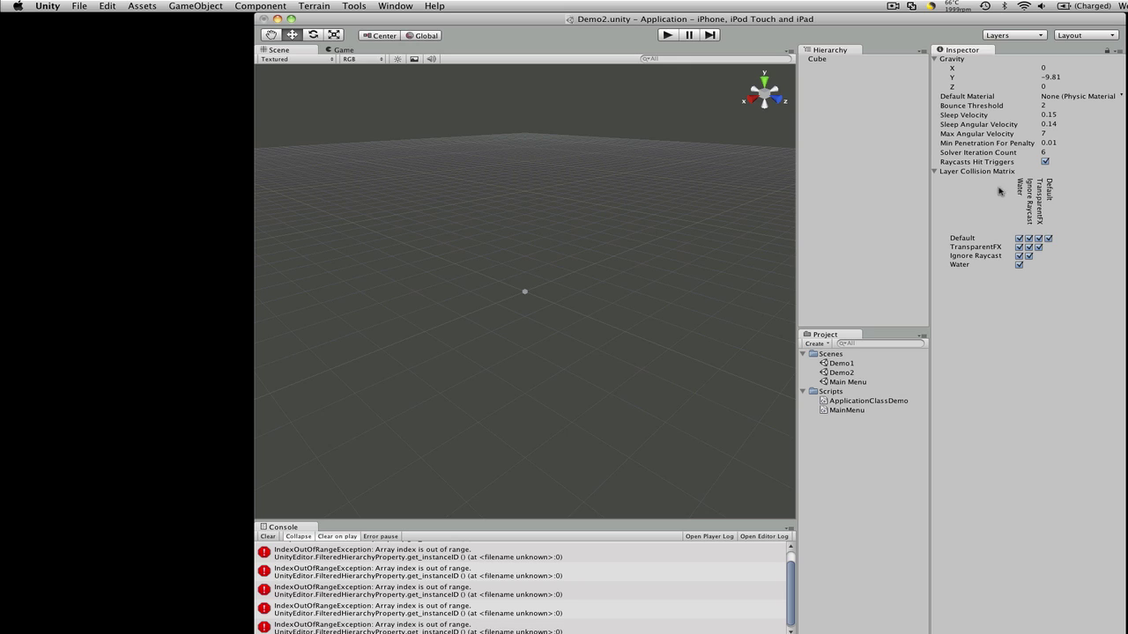
# Step: Open the project's Quality settings to view the default quality options and levels
pyautogui.click(140, 6)
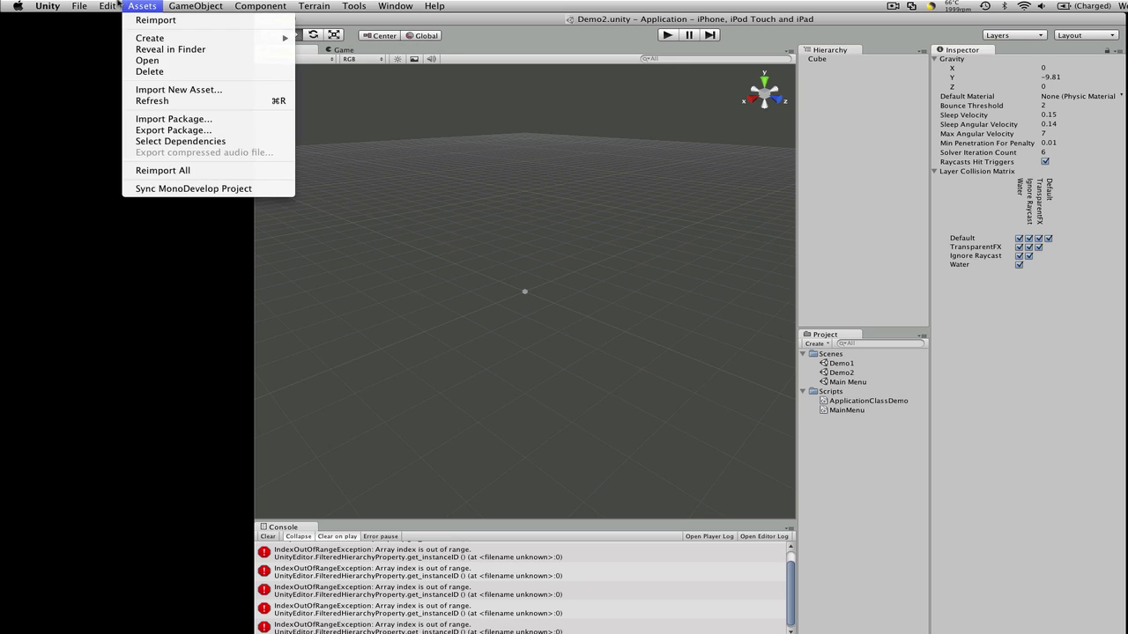
pyautogui.moveTo(107, 7)
pyautogui.moveTo(233, 237)
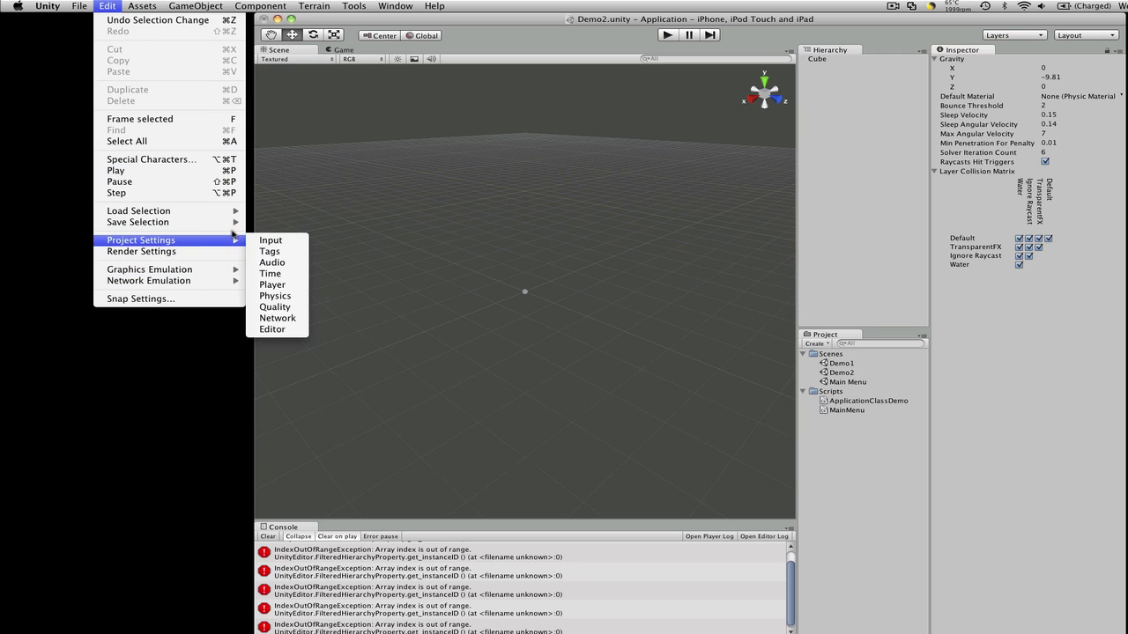
pyautogui.click(275, 306)
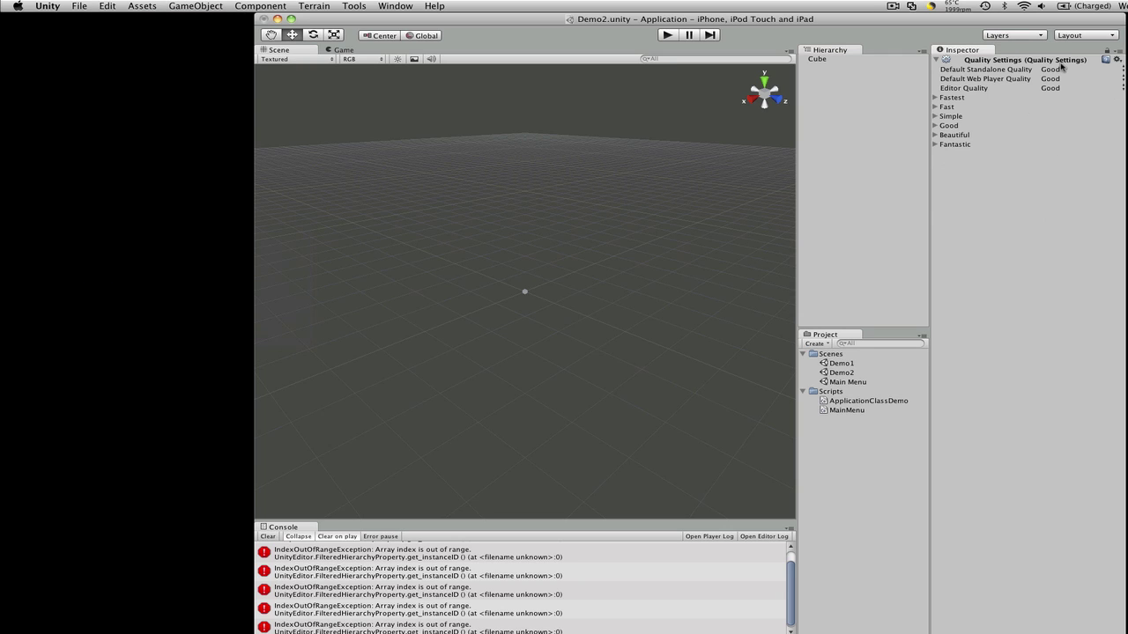
# Step: Expand the Fastest quality level, check its Blend Weights choices without changing them, and expand the Fantastic level
pyautogui.click(935, 98)
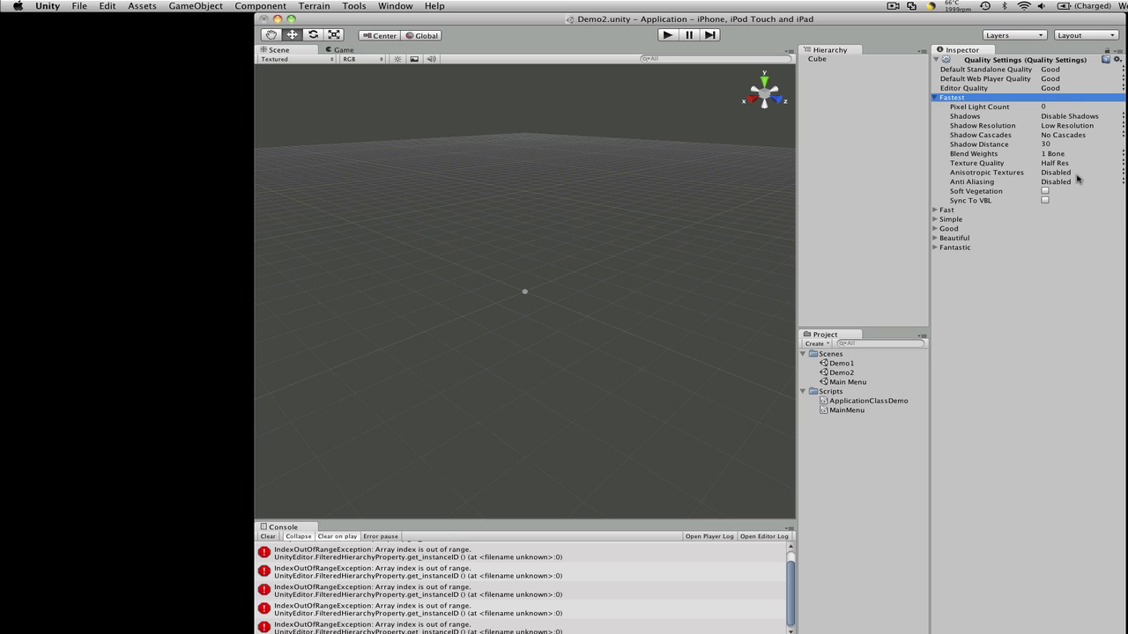
pyautogui.click(1121, 155)
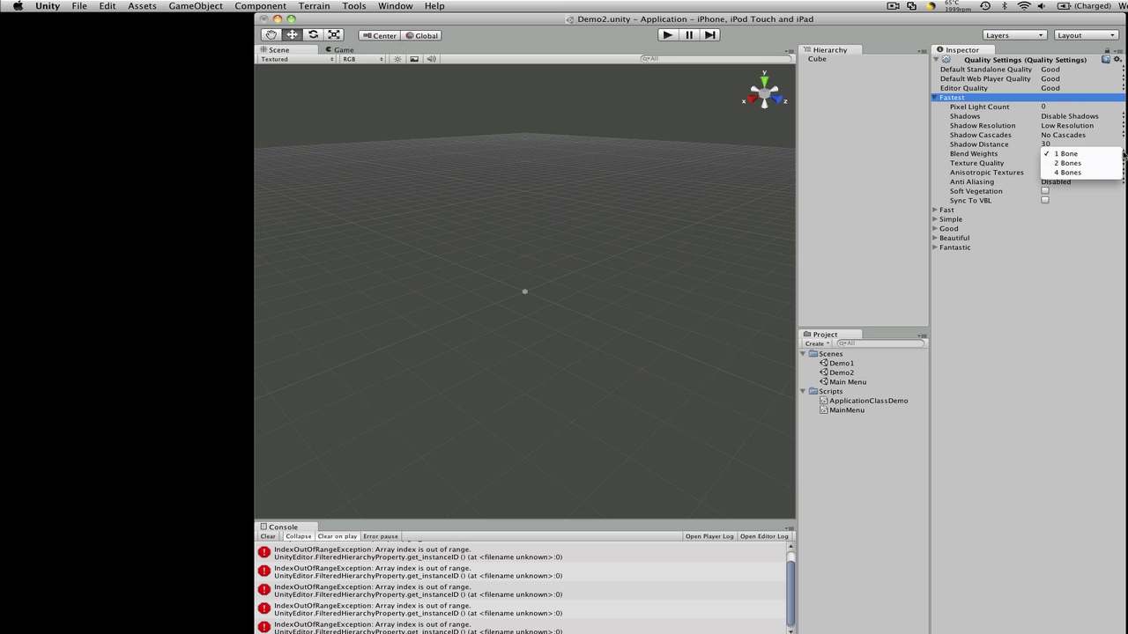
pyautogui.click(1022, 241)
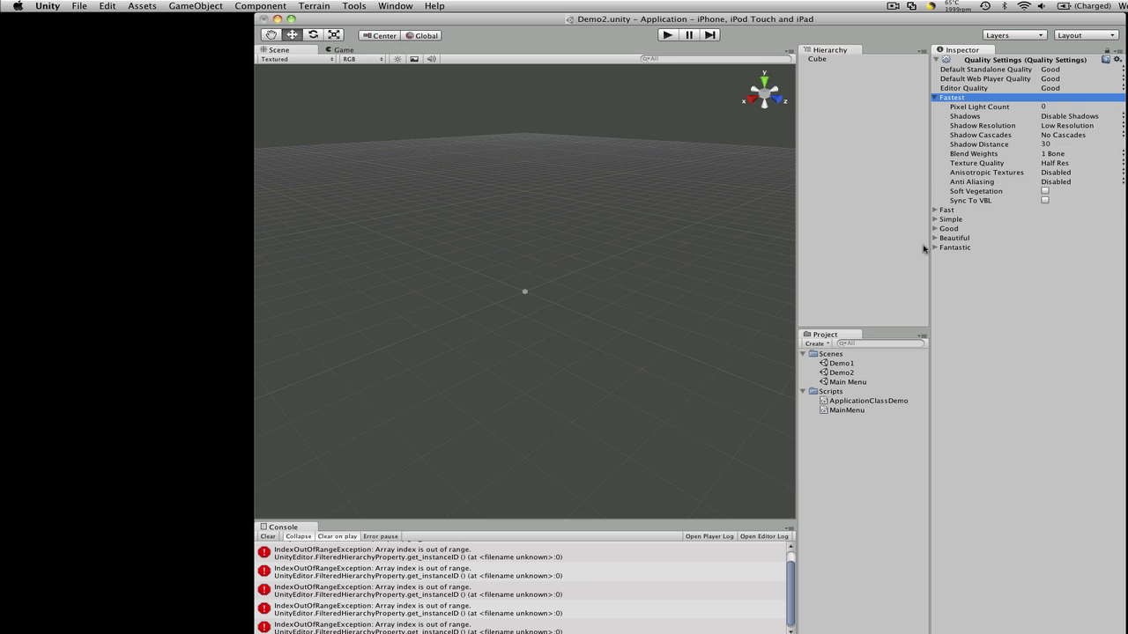
pyautogui.click(933, 247)
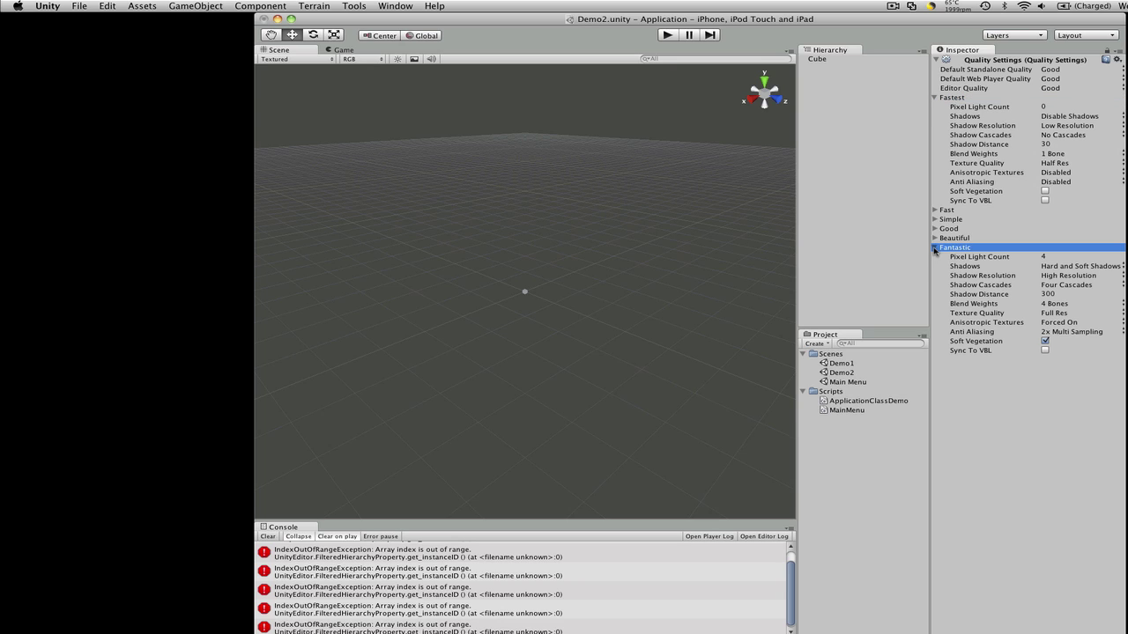
# Step: Open the project's Network settings to view the debug level and send rate options
pyautogui.click(137, 5)
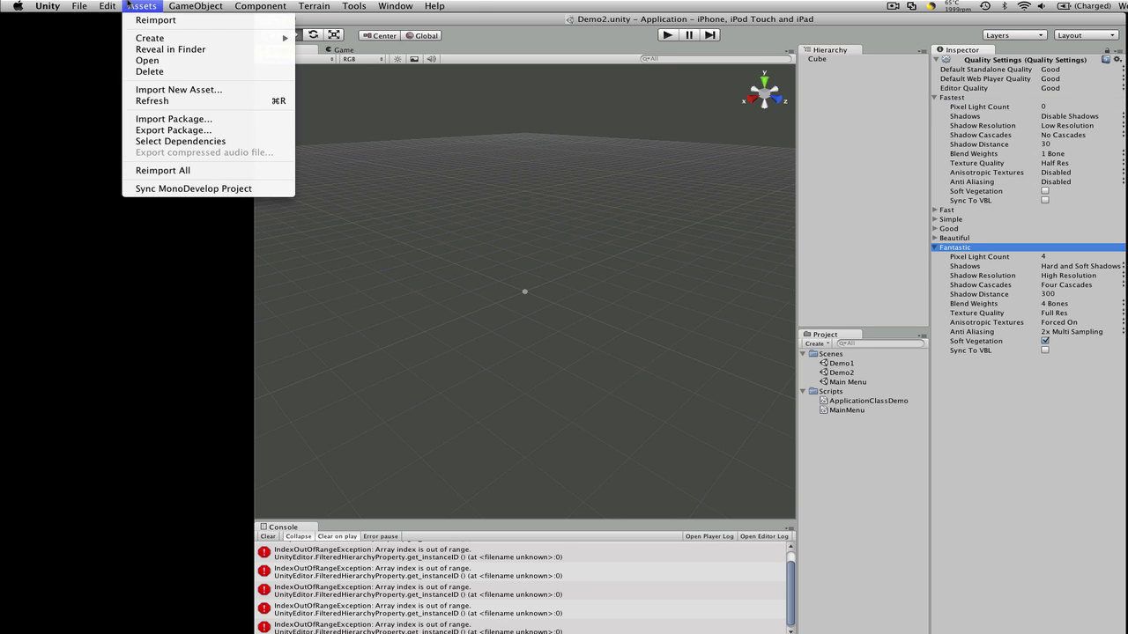
pyautogui.moveTo(111, 5)
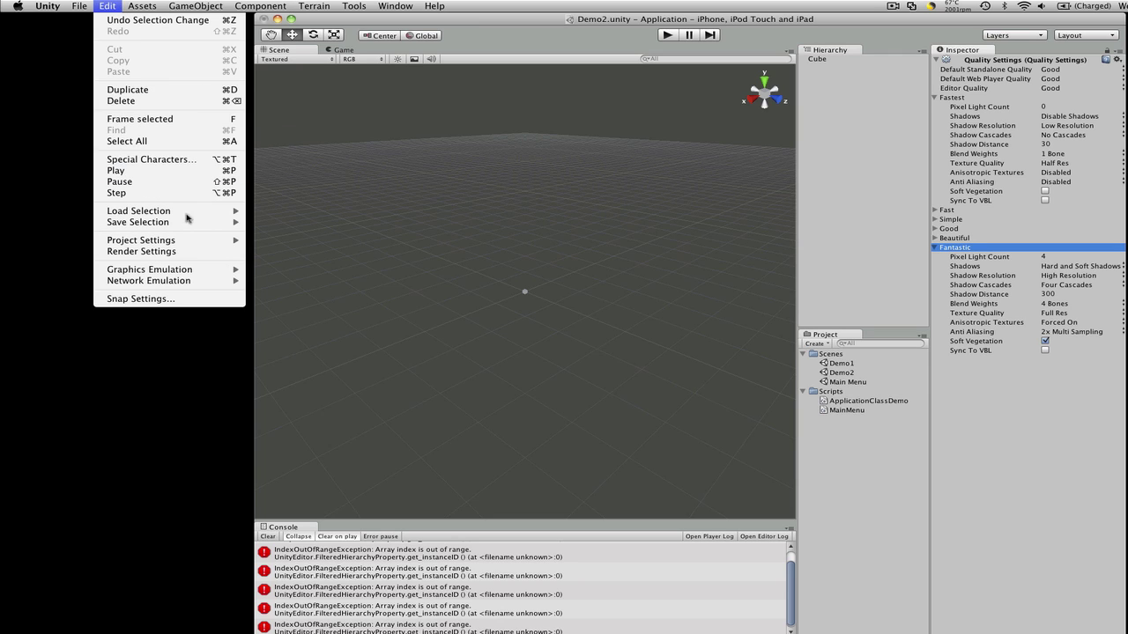
pyautogui.moveTo(199, 238)
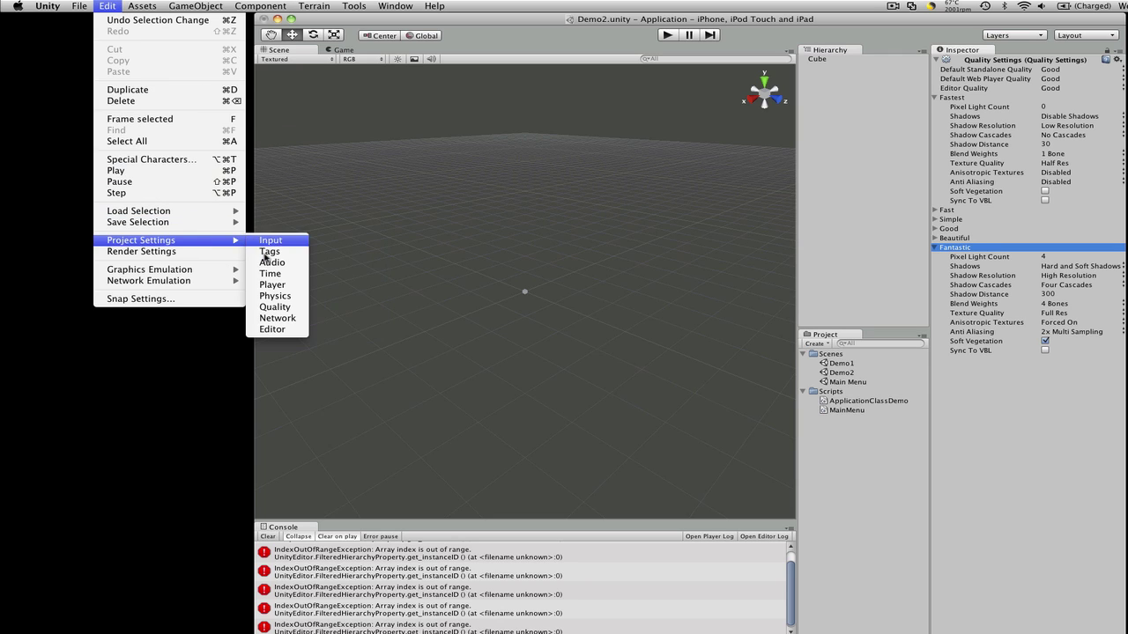
pyautogui.click(283, 323)
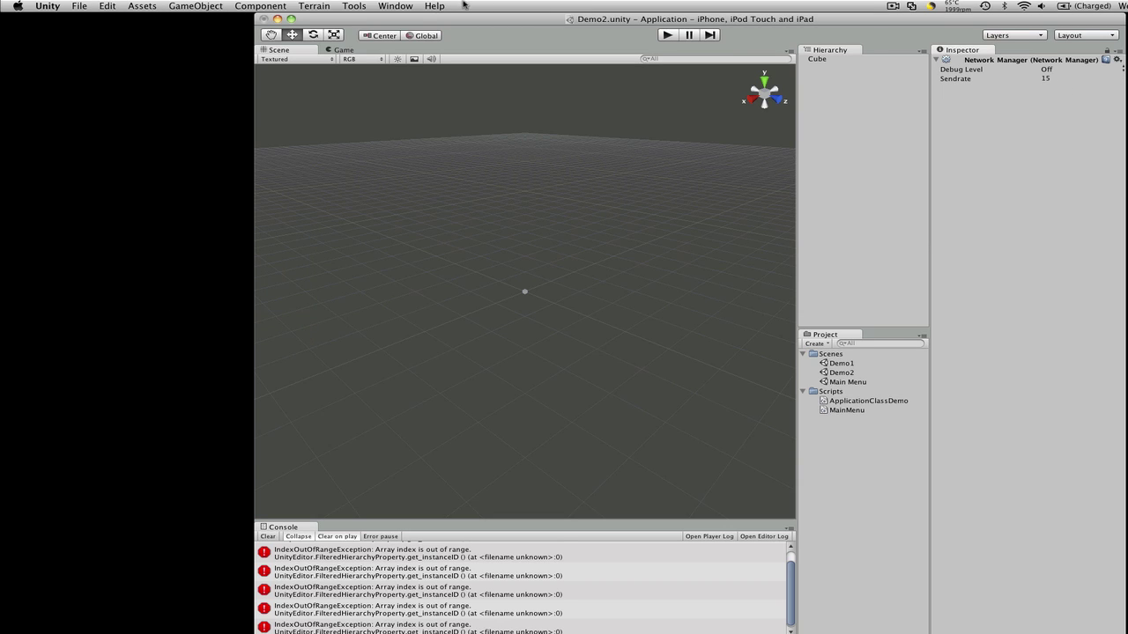
# Step: Open the project's Editor settings to read about External Version Control Support
pyautogui.click(126, 4)
pyautogui.moveTo(112, 6)
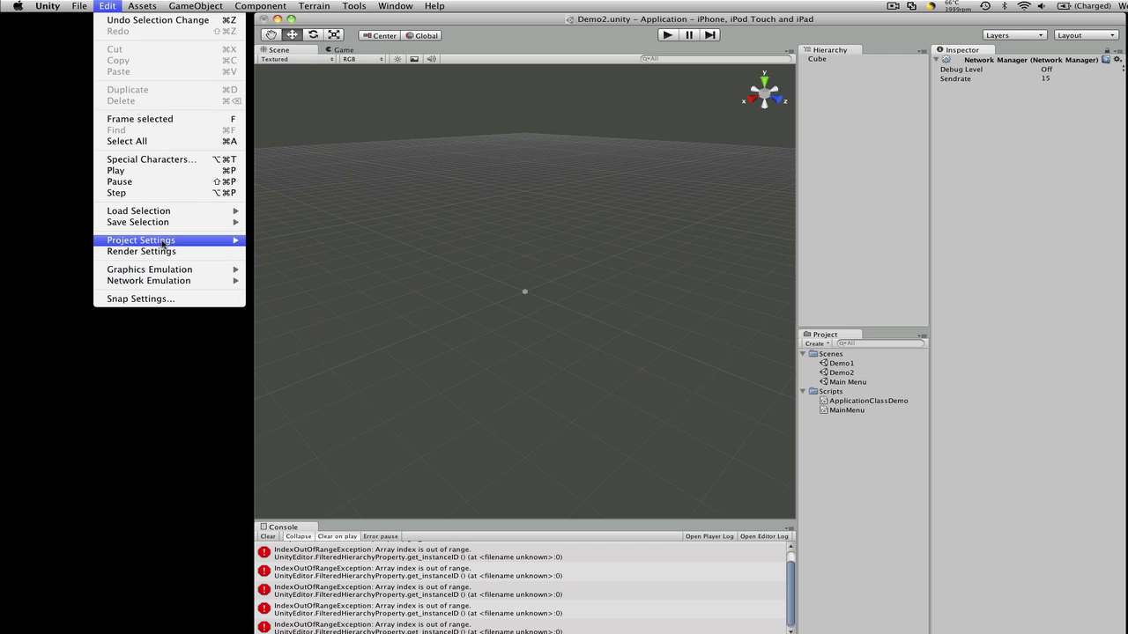
pyautogui.moveTo(177, 241)
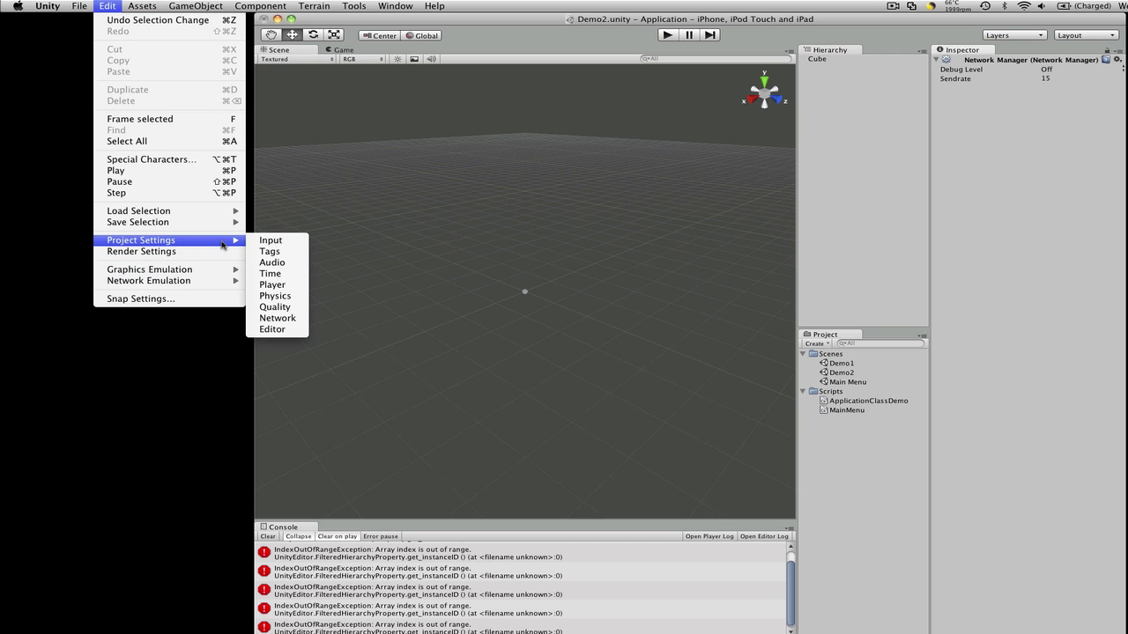
pyautogui.click(272, 329)
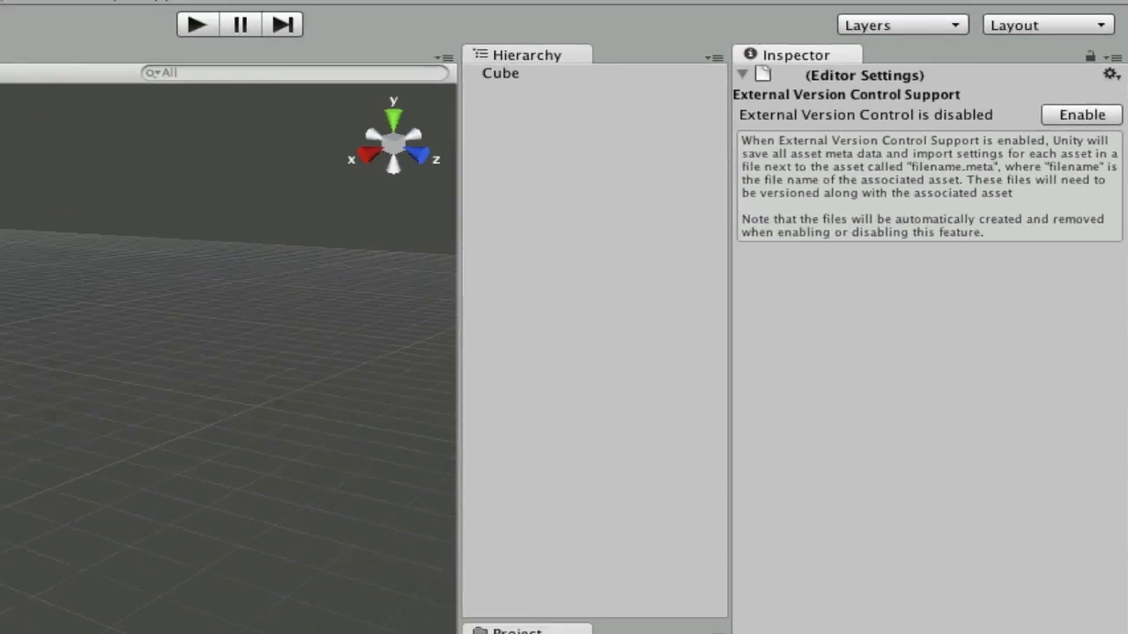
# Step: Open the Snap settings to view the move, scale and rotation increments, then close them
pyautogui.click(24, 7)
pyautogui.click(111, 323)
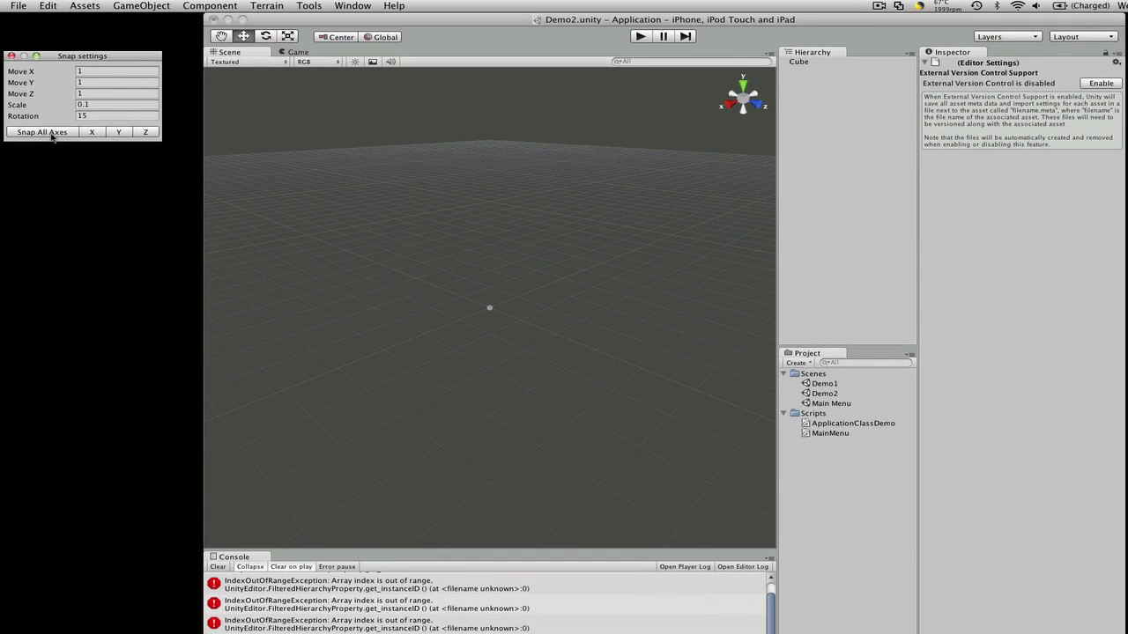
pyautogui.click(11, 55)
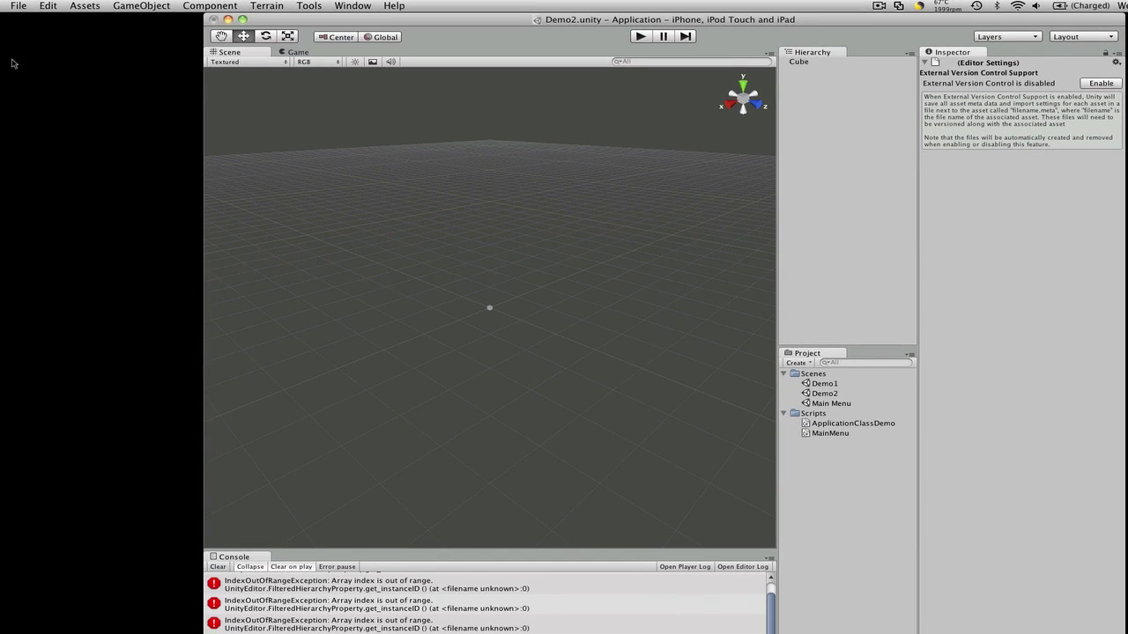
# Step: Review the available asset commands and sync the MonoDevelop project
pyautogui.click(33, 5)
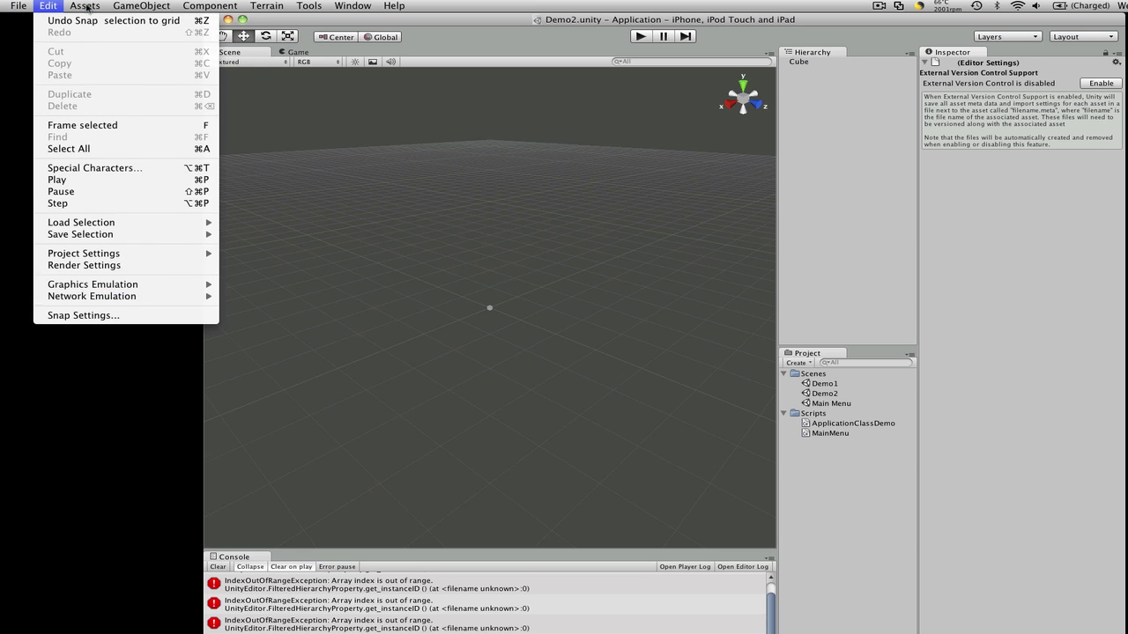
pyautogui.moveTo(89, 3)
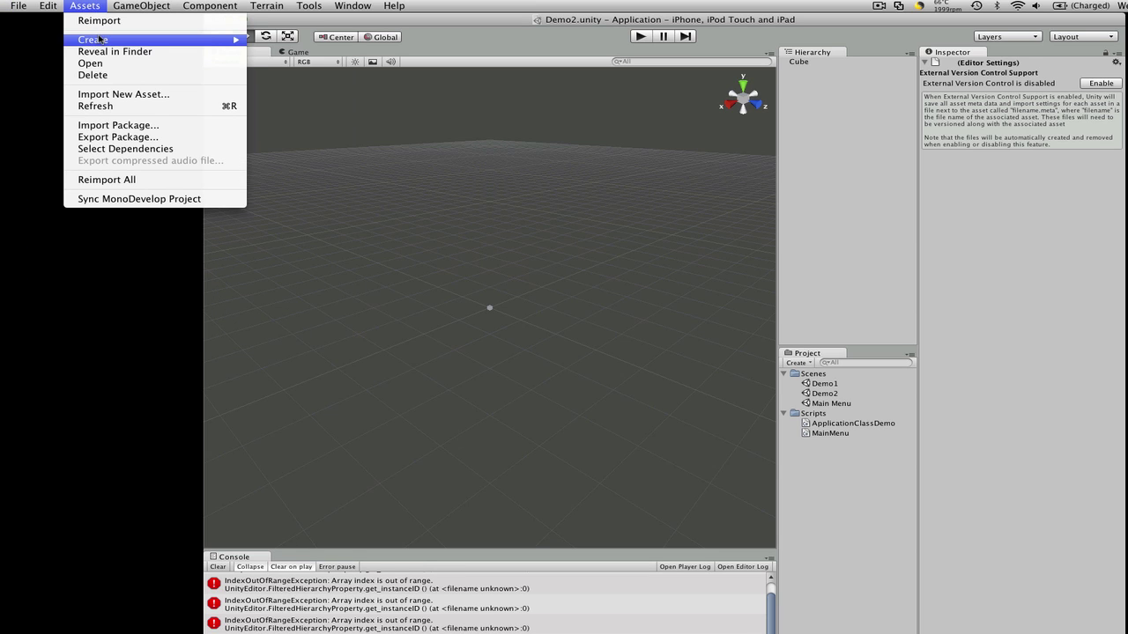
pyautogui.moveTo(100, 40)
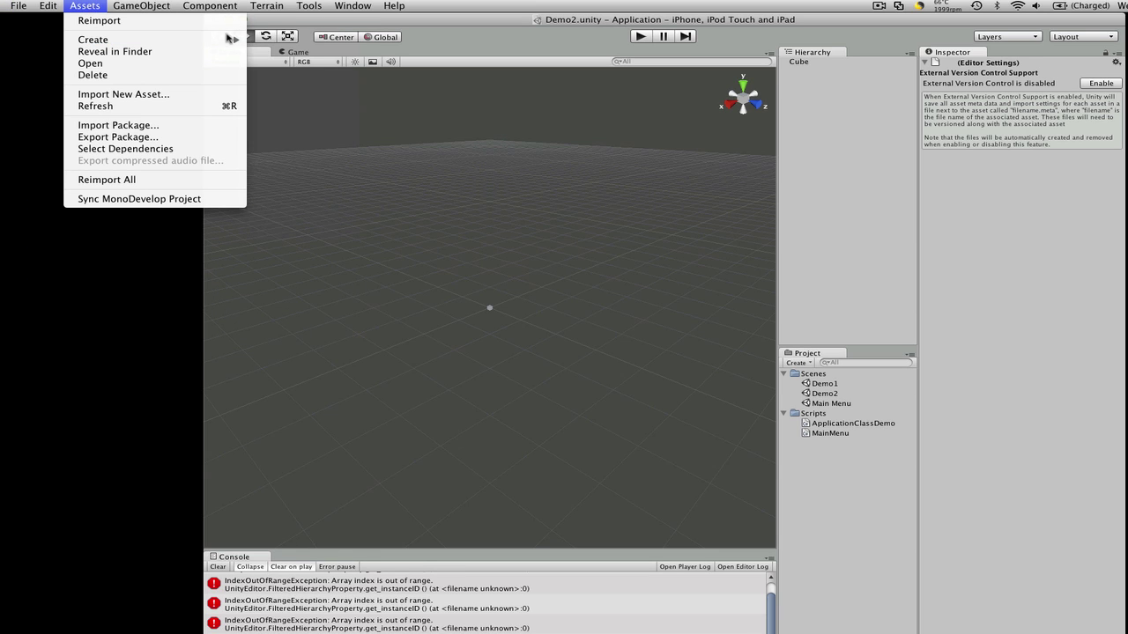
pyautogui.moveTo(231, 39)
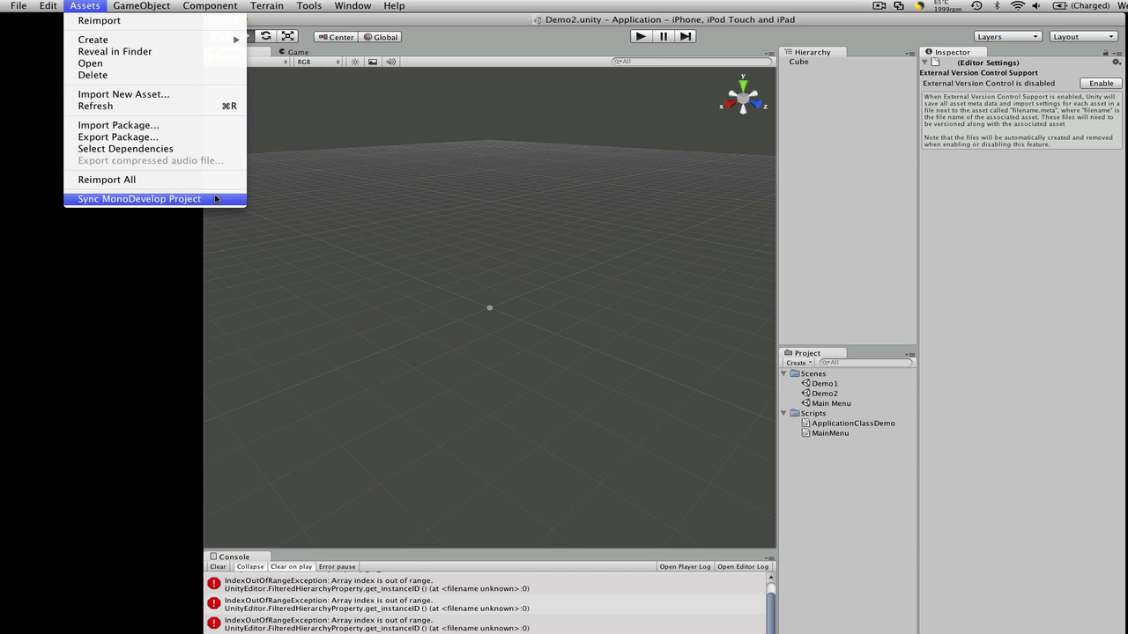
pyautogui.click(216, 199)
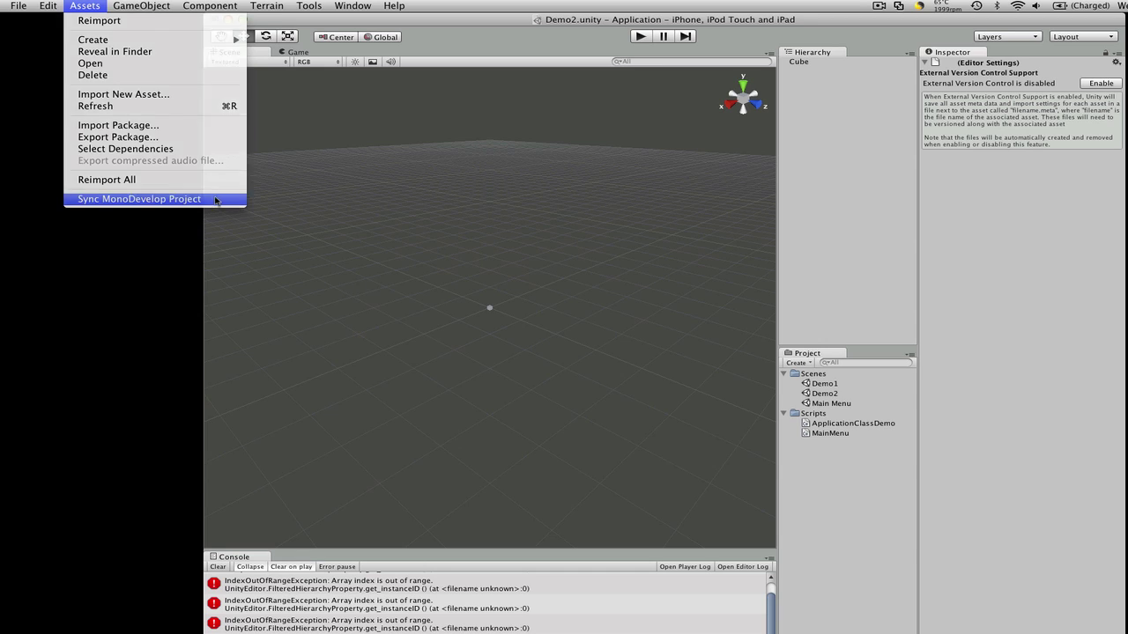
# Step: Try to create a Tree object, closing the bug report and the problem report
pyautogui.click(97, 5)
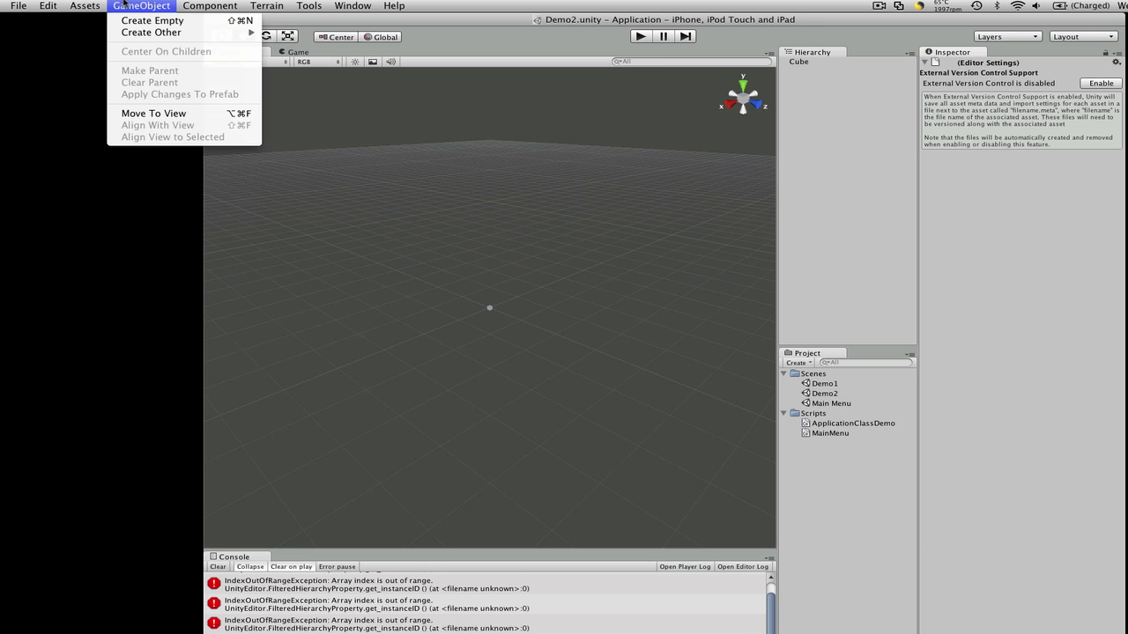
pyautogui.moveTo(146, 34)
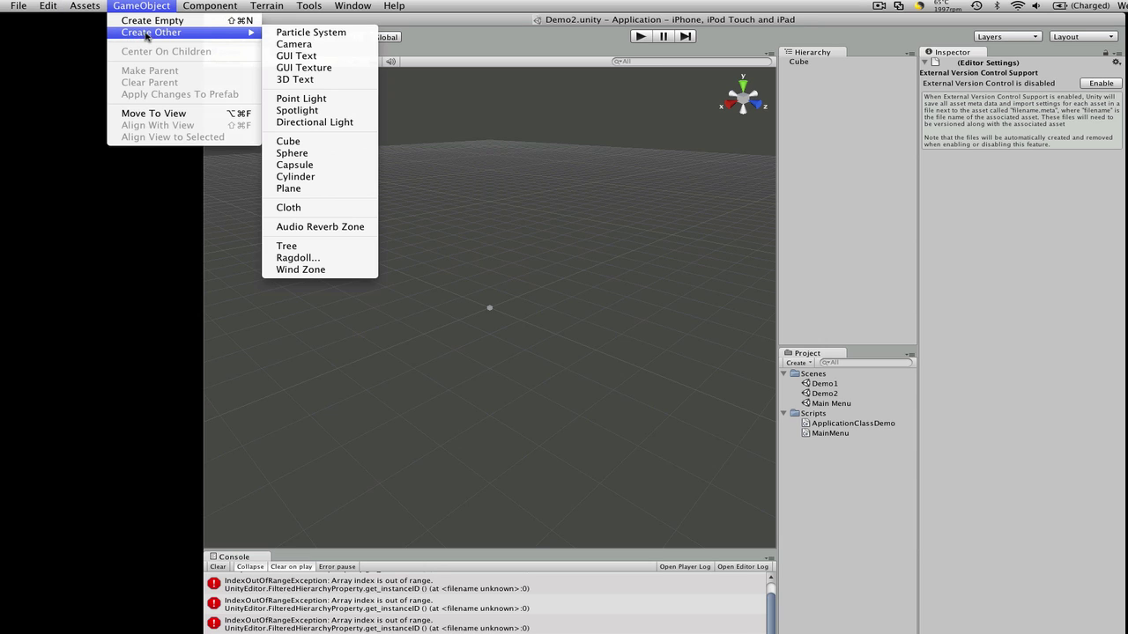
pyautogui.click(354, 247)
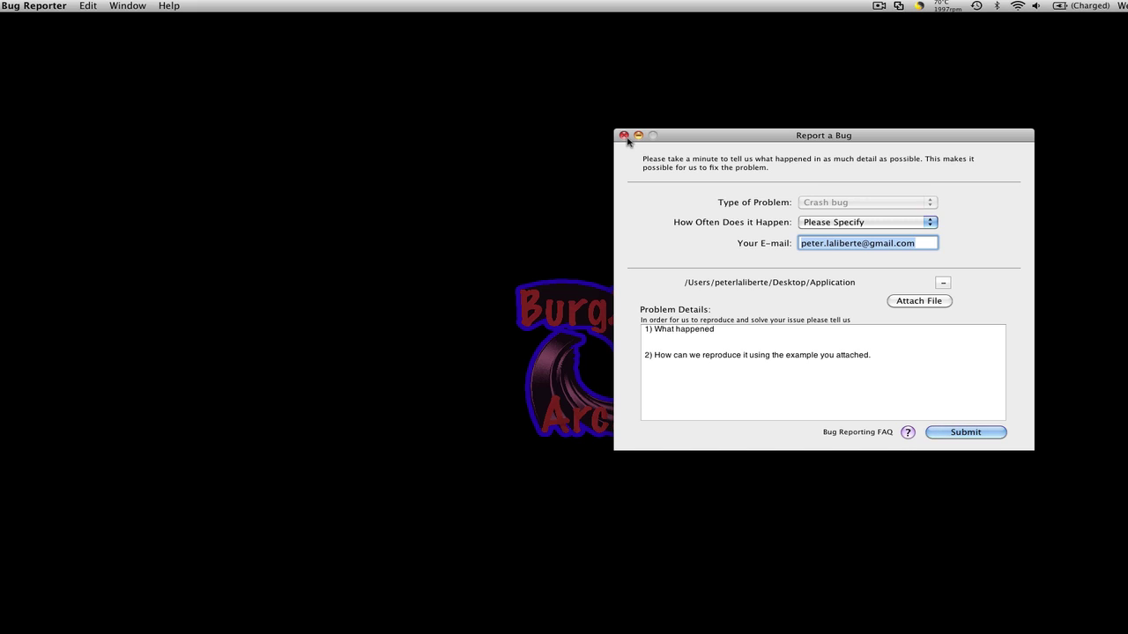
pyautogui.click(625, 136)
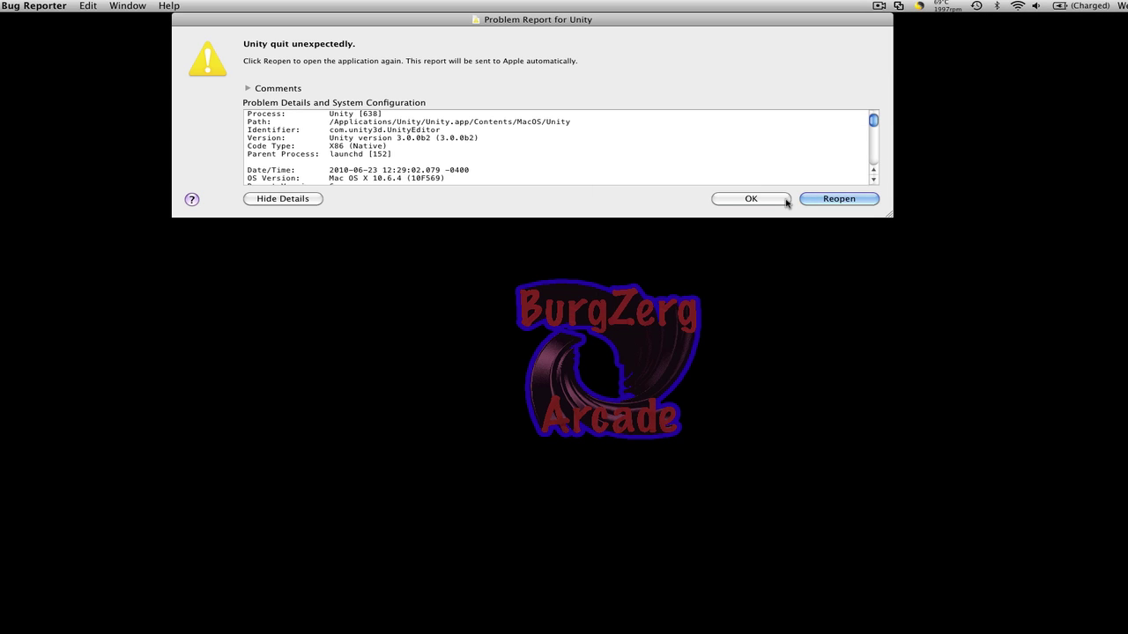
pyautogui.click(767, 201)
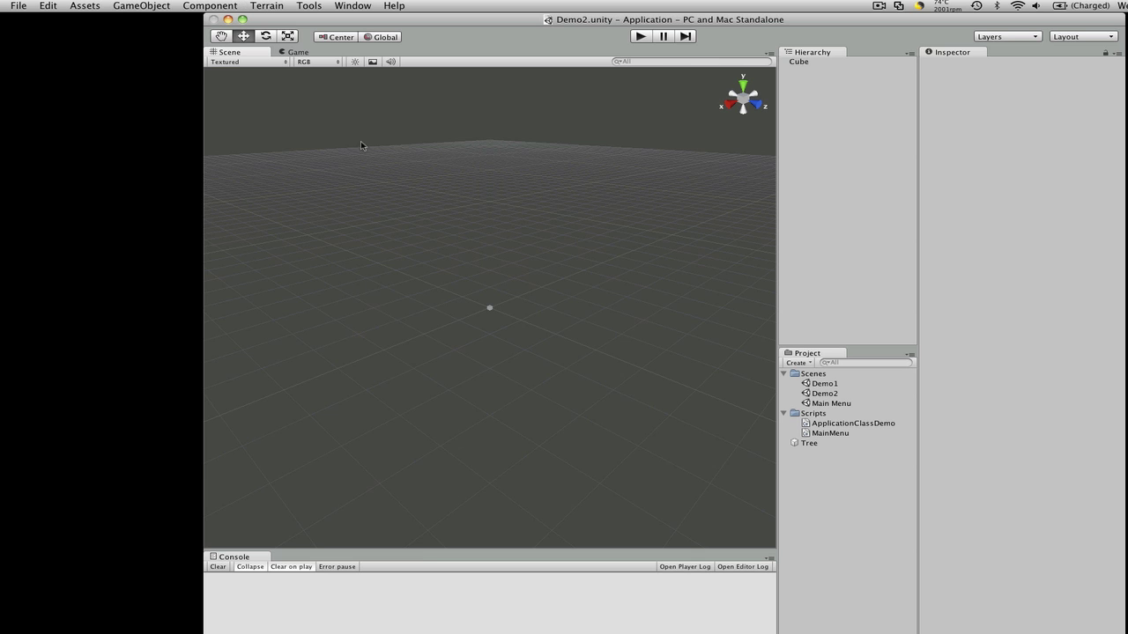
# Step: Delete the leftover Tree asset from the project
pyautogui.click(815, 445)
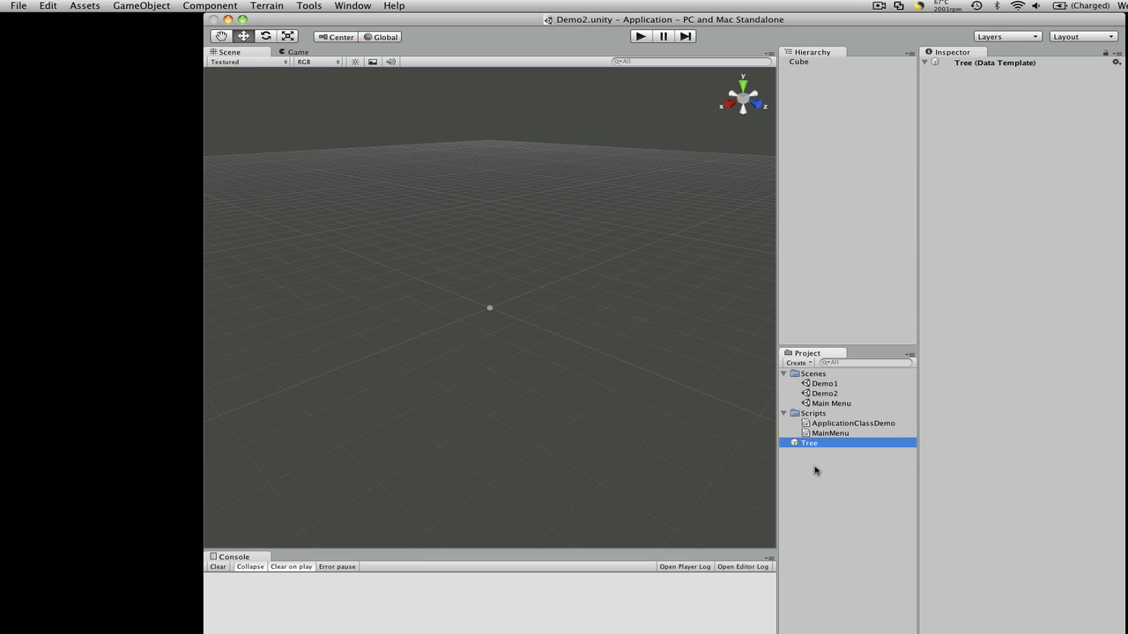
pyautogui.press('super+BackSpace')
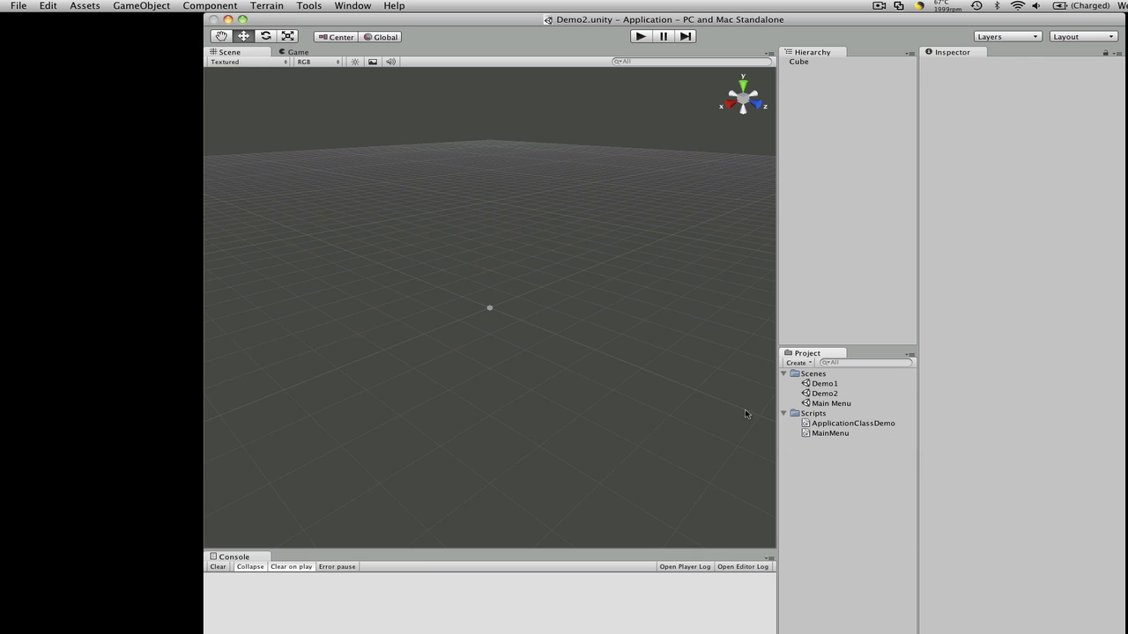
pyautogui.click(36, 4)
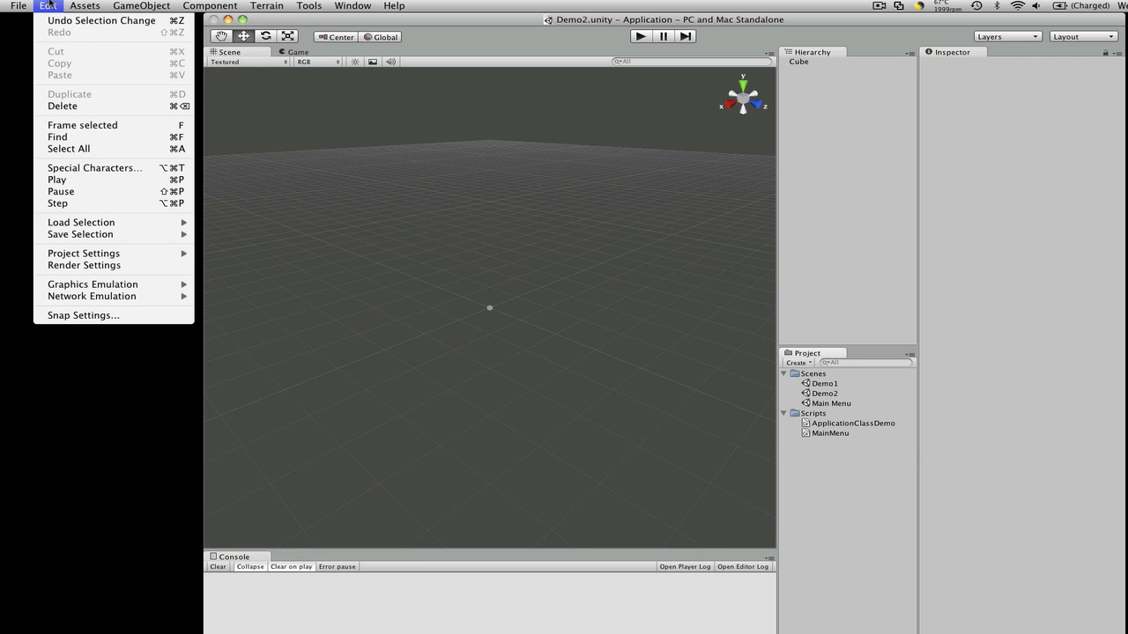
pyautogui.moveTo(84, 5)
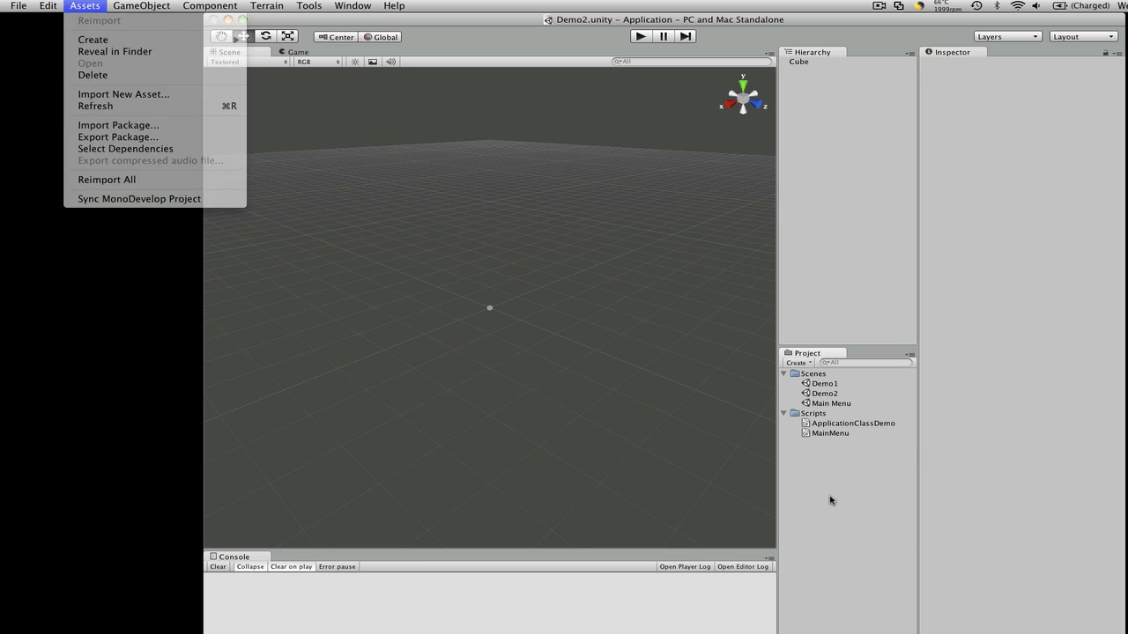
pyautogui.rightClick(785, 464)
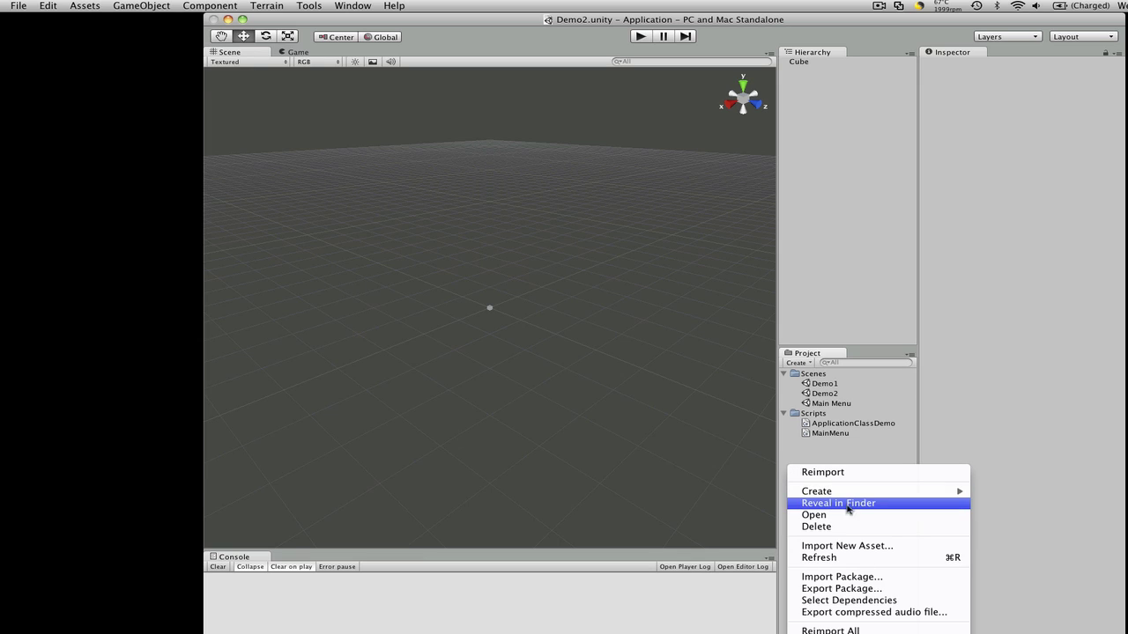
pyautogui.moveTo(902, 494)
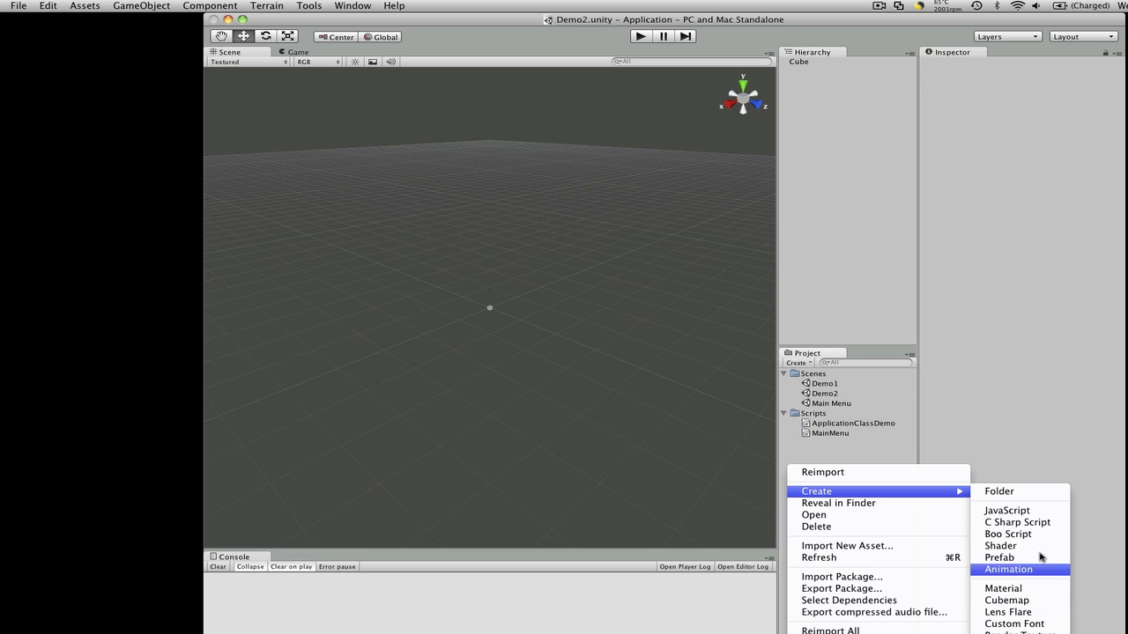
pyautogui.click(835, 171)
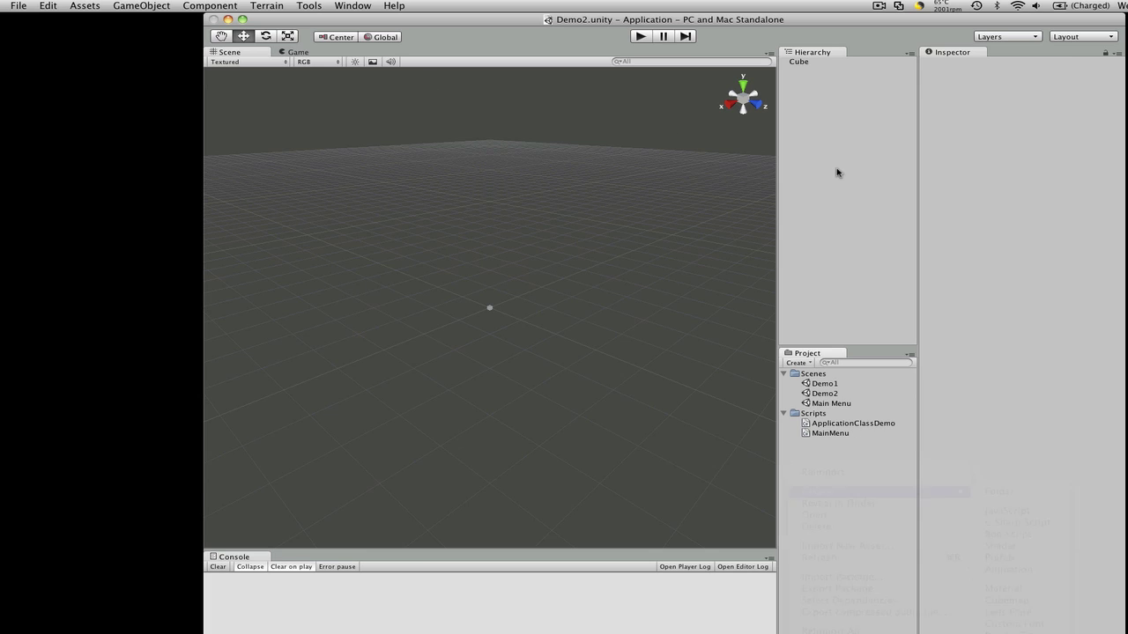
# Step: Create a Tree object, frame it in the scene and move it along the Z axis to about 2.08
pyautogui.click(141, 6)
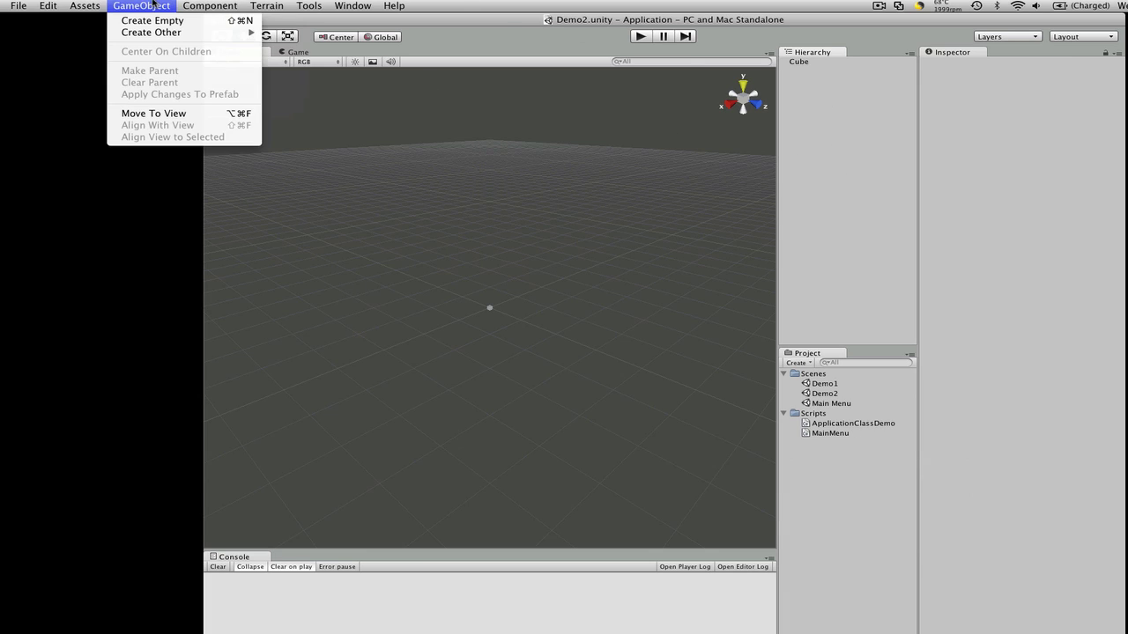
pyautogui.moveTo(215, 33)
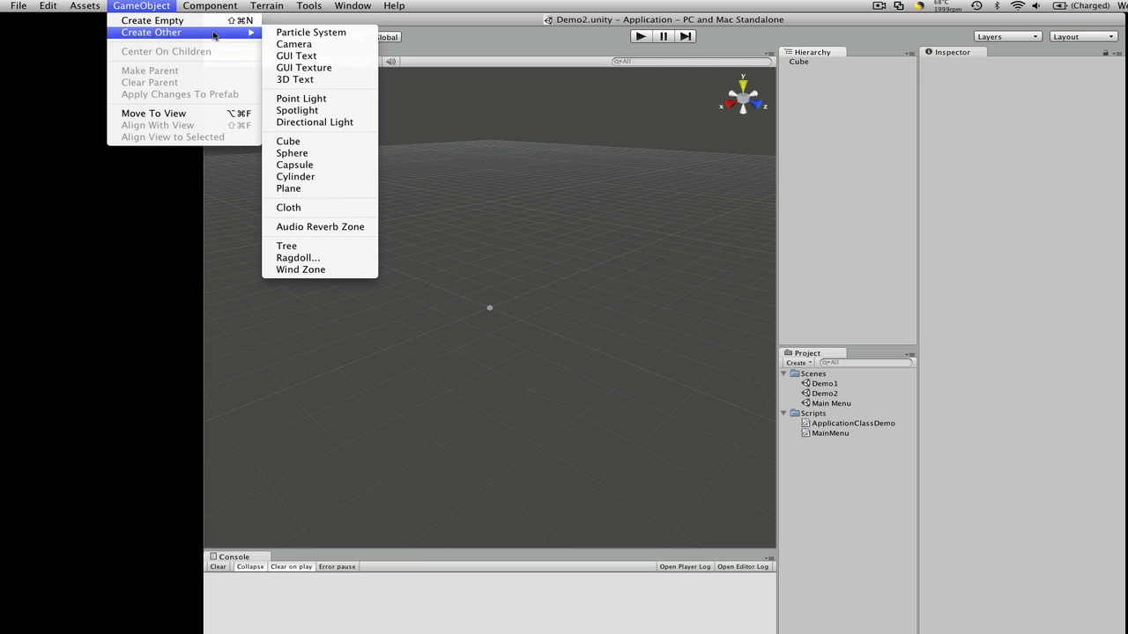
pyautogui.click(332, 248)
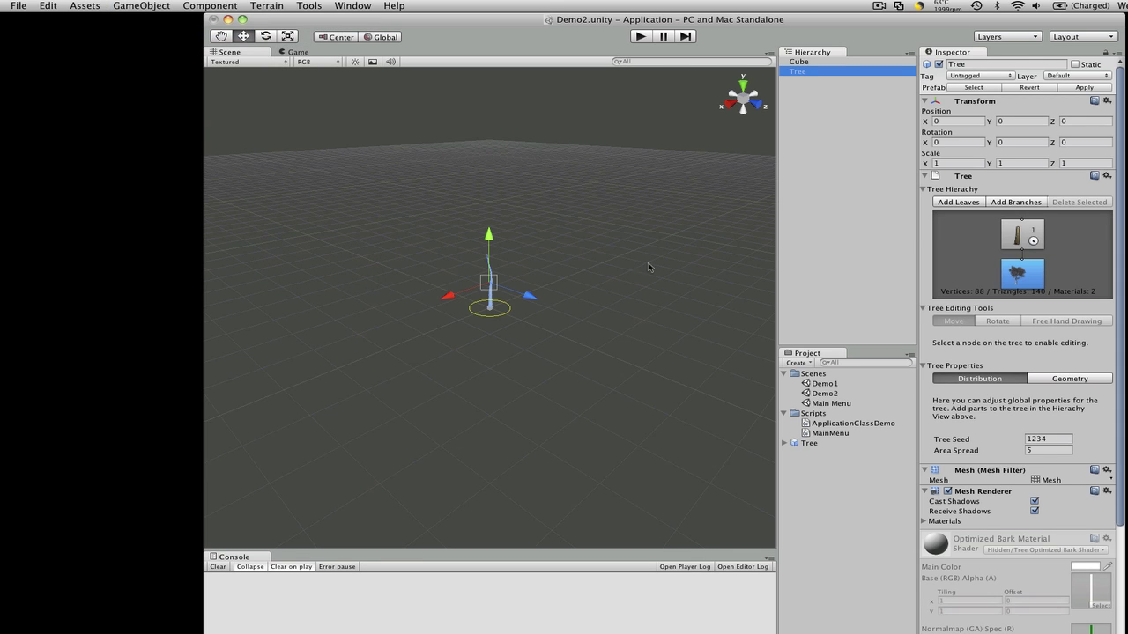
pyautogui.press('f')
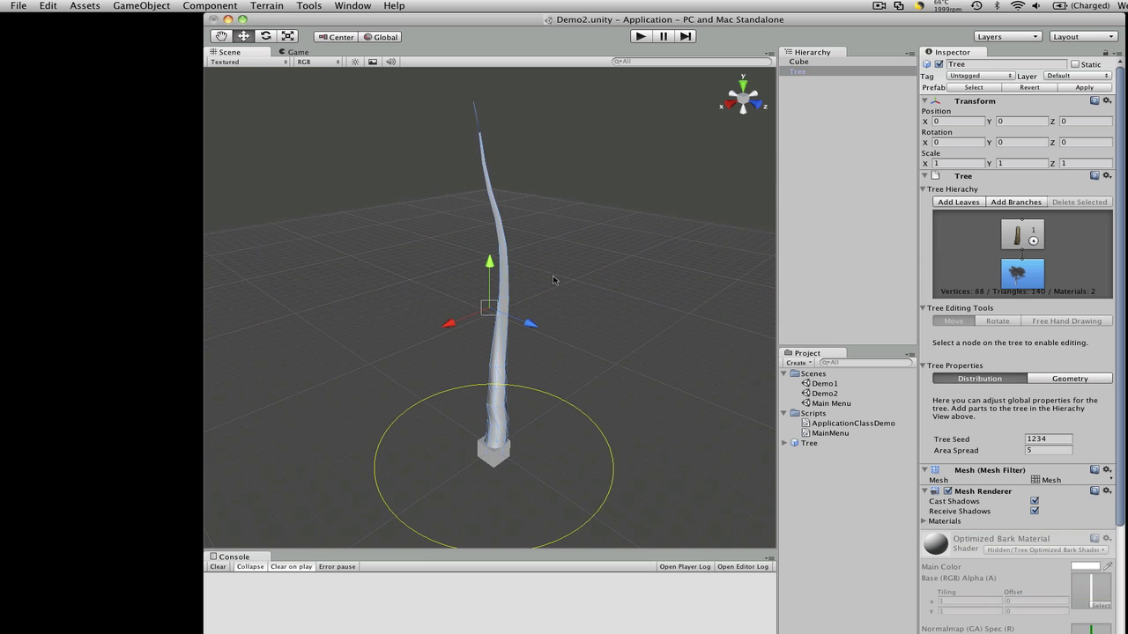
pyautogui.keyDown('alt'); pyautogui.moveTo(491, 191); pyautogui.dragTo(540, 237); pyautogui.keyUp('alt')
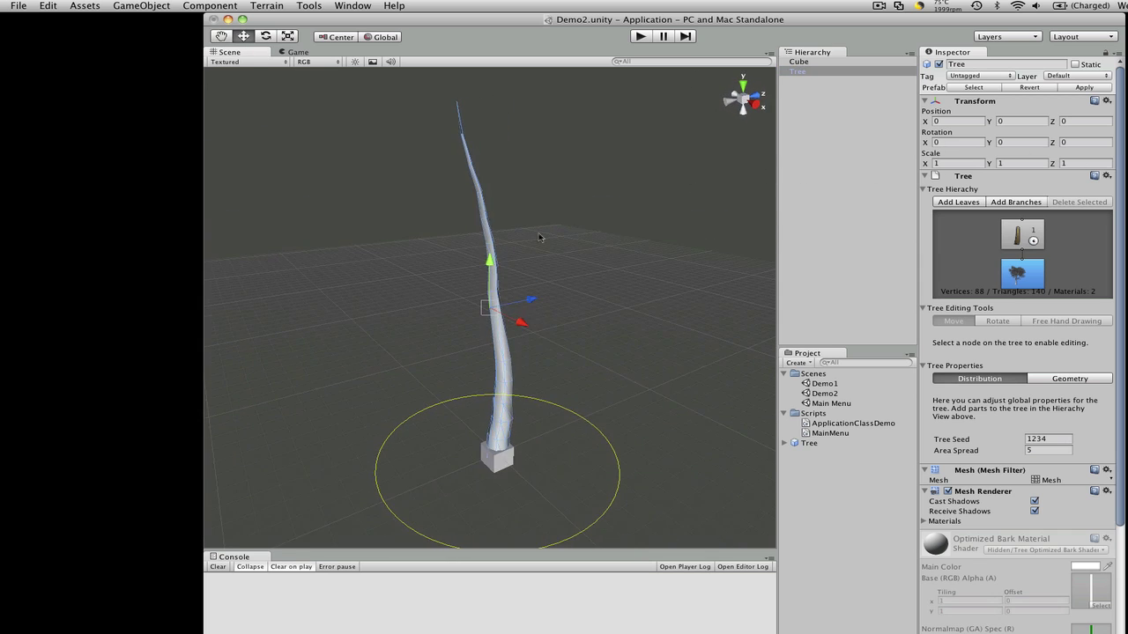
pyautogui.moveTo(536, 309); pyautogui.dragTo(697, 318)
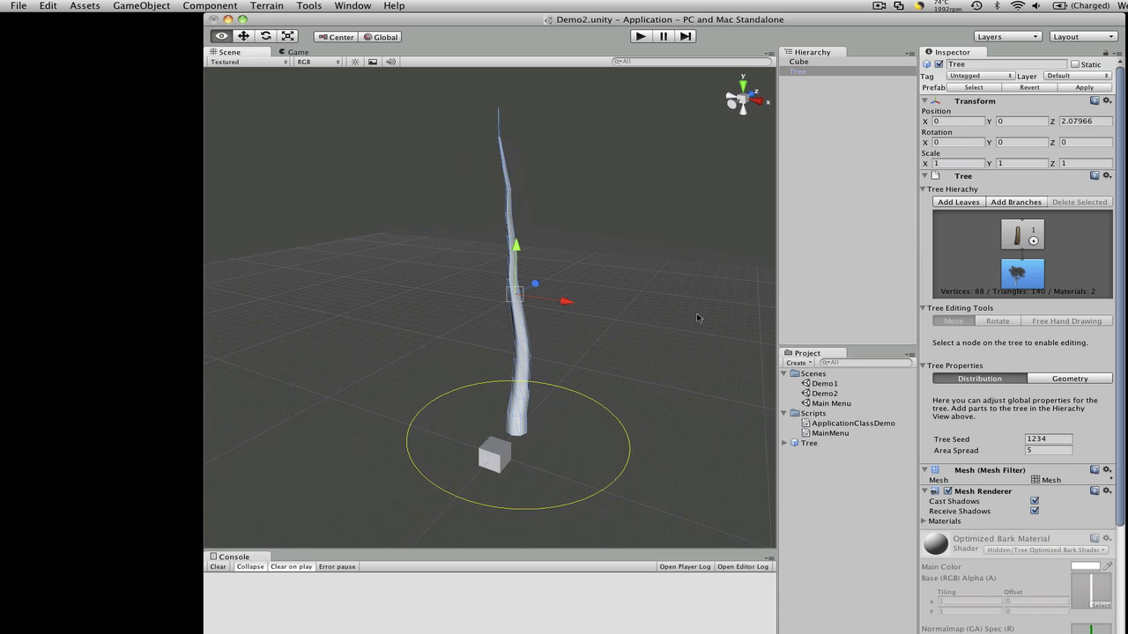
# Step: Add a leaf group to the tree, then run the scene briefly and stop it
pyautogui.click(964, 204)
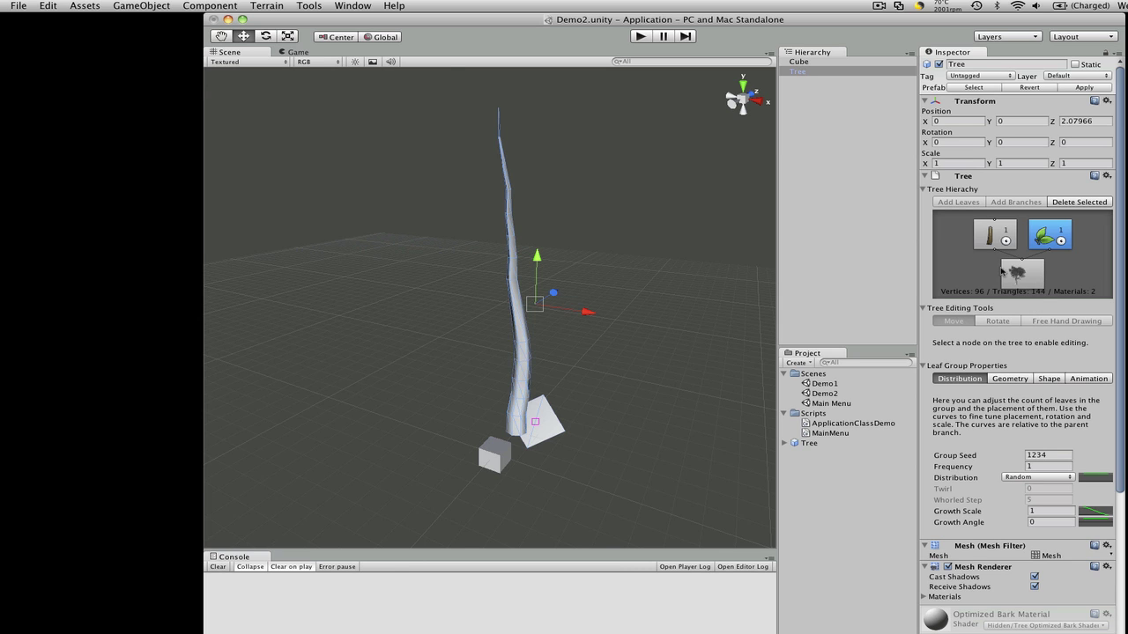
pyautogui.click(640, 37)
pyautogui.click(641, 36)
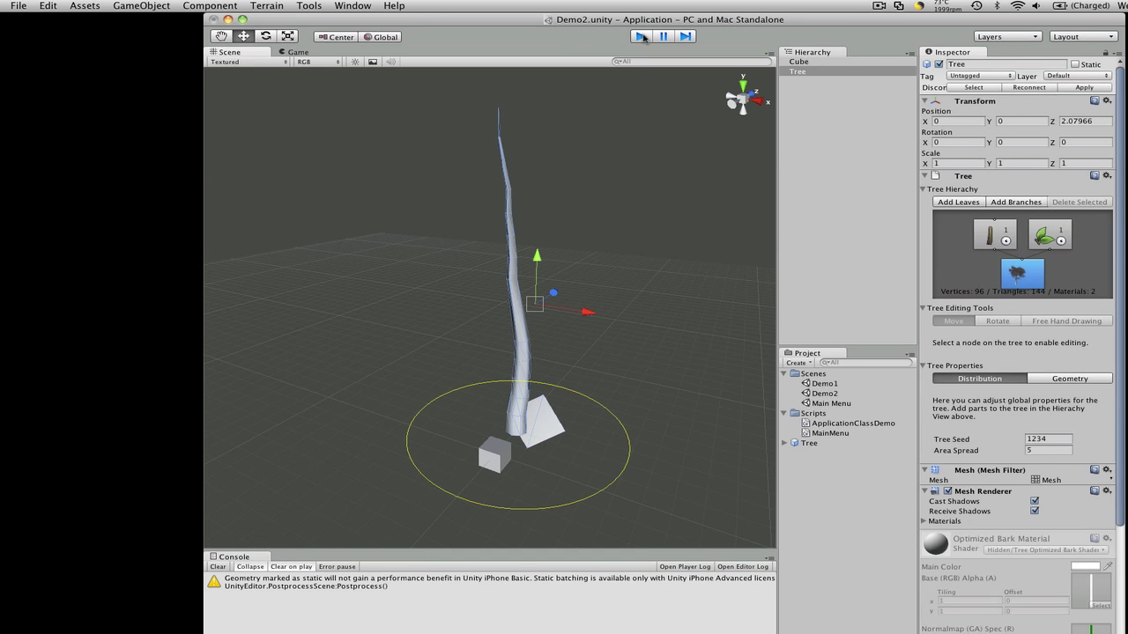
# Step: Add a Camera object to the scene
pyautogui.click(224, 5)
pyautogui.moveTo(162, 7)
pyautogui.moveTo(162, 35)
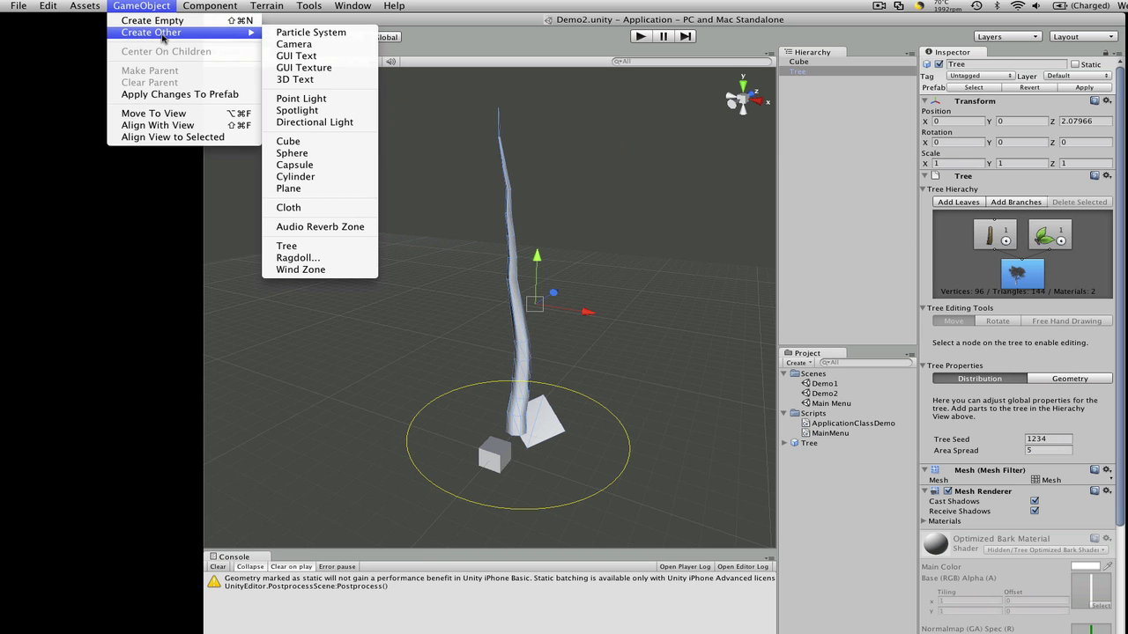
pyautogui.click(313, 44)
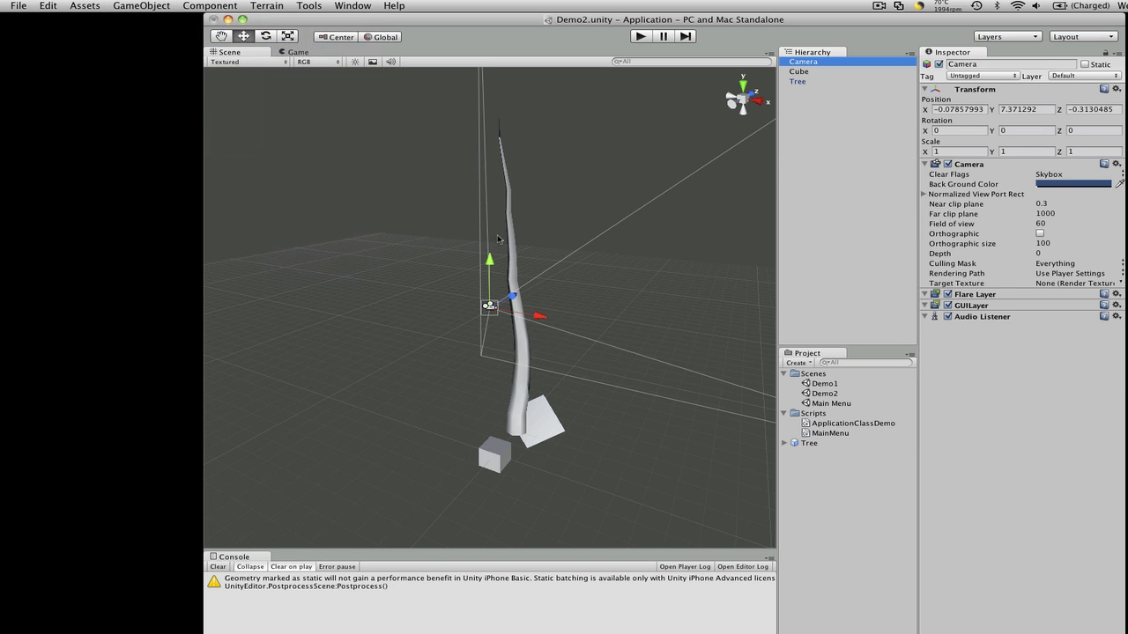
# Step: Set the camera's position to X 0, Y 0, Z -10
pyautogui.click(977, 109)
pyautogui.doubleClick(977, 110)
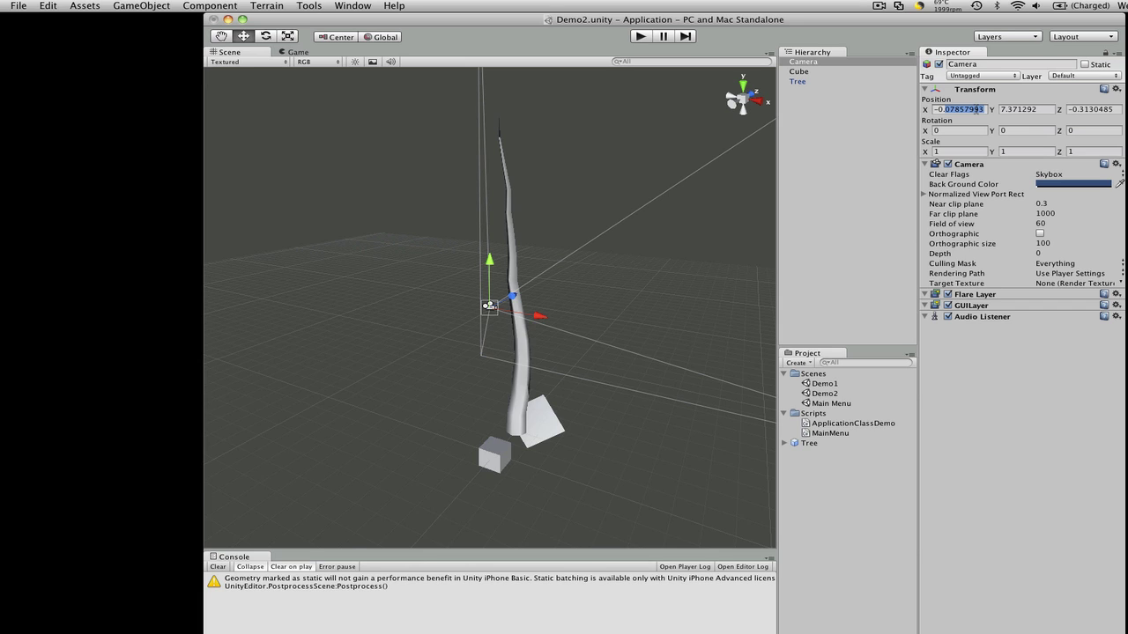
pyautogui.write('0')
pyautogui.press('Tab')
pyautogui.write('0')
pyautogui.press('Tab')
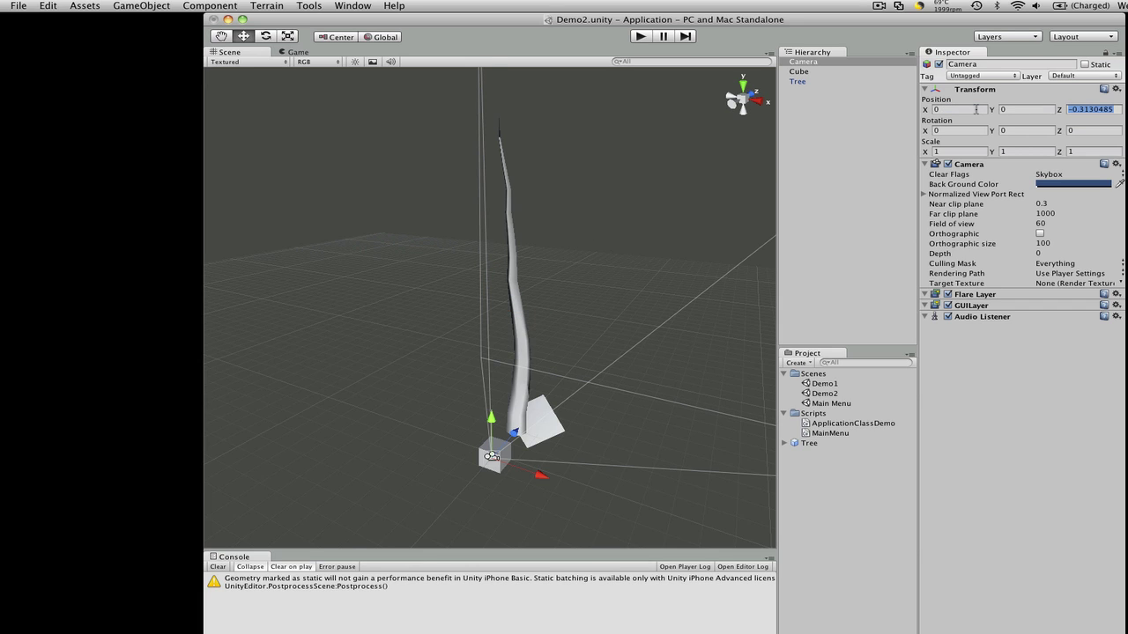
pyautogui.write('-10')
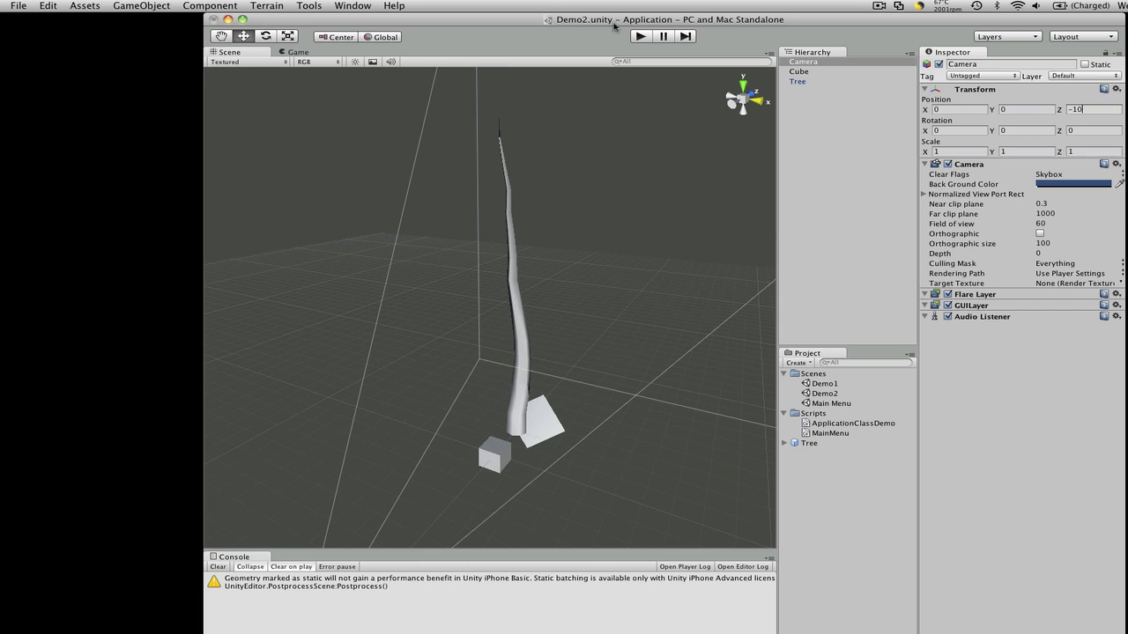
# Step: Run the scene to preview the tree through the camera, then stop playback
pyautogui.click(641, 37)
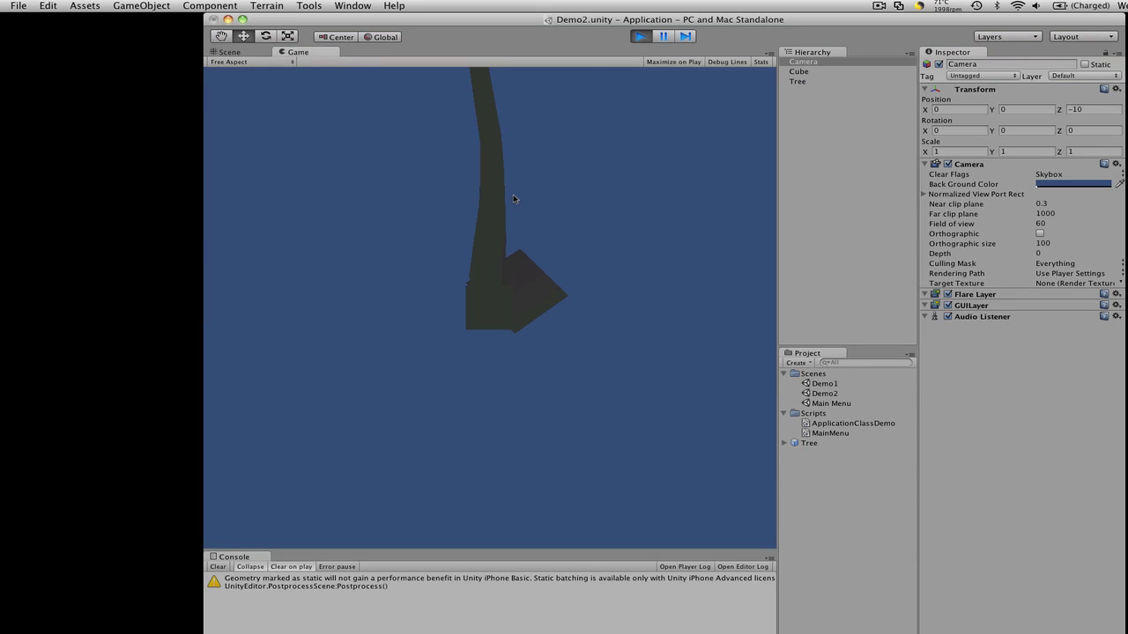
pyautogui.click(641, 37)
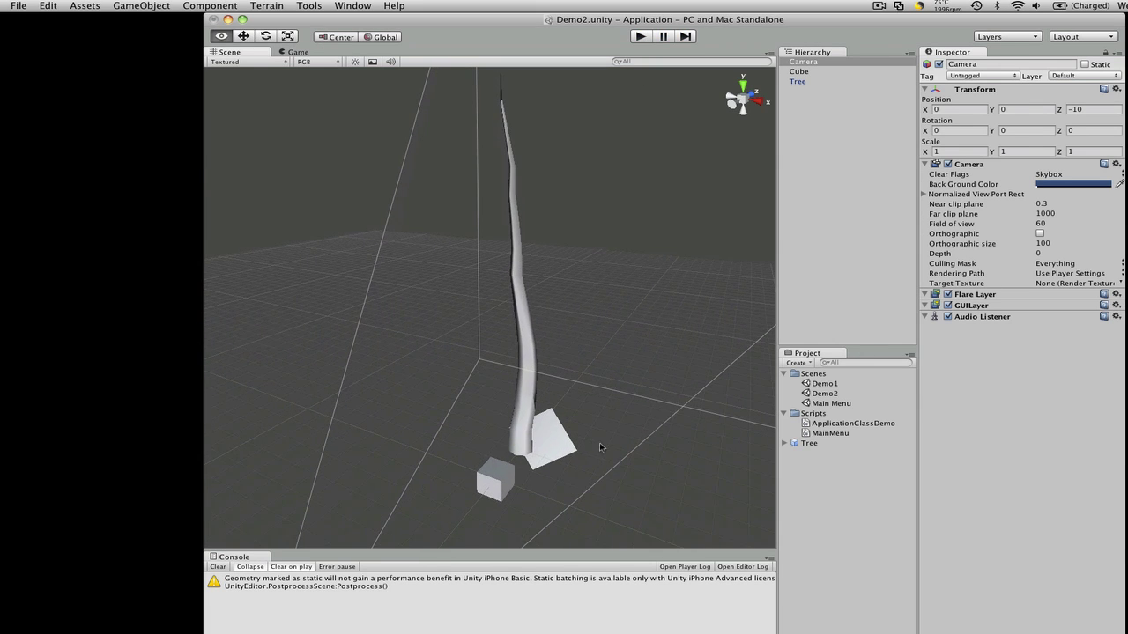
# Step: Select the tree and lower it slightly along the Y axis to about -0.18
pyautogui.keyDown('alt'); pyautogui.moveTo(599, 447); pyautogui.dragTo(587, 484); pyautogui.keyUp('alt')
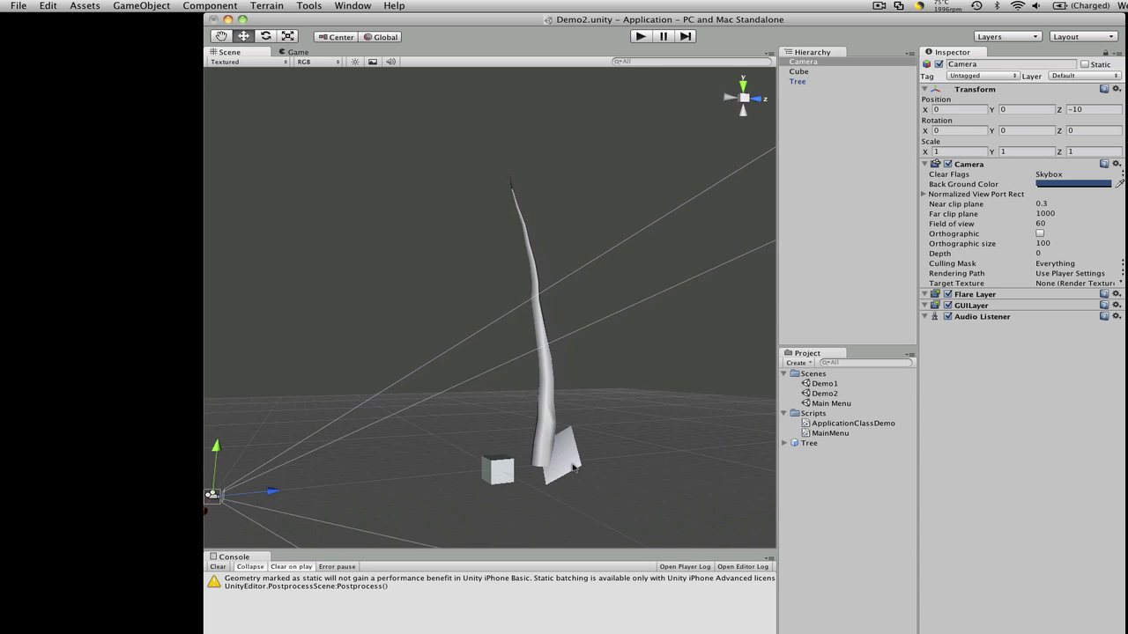
pyautogui.click(574, 468)
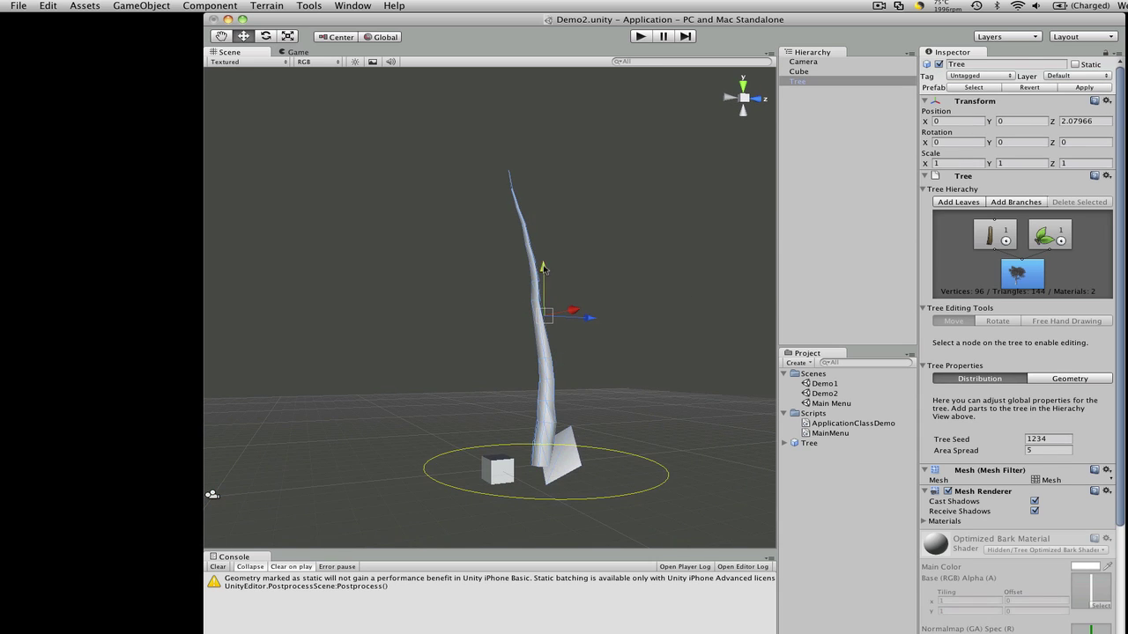
pyautogui.moveTo(543, 268)
pyautogui.mouseDown()
pyautogui.moveTo(546, 195)
pyautogui.moveTo(544, 274)
pyautogui.mouseUp()
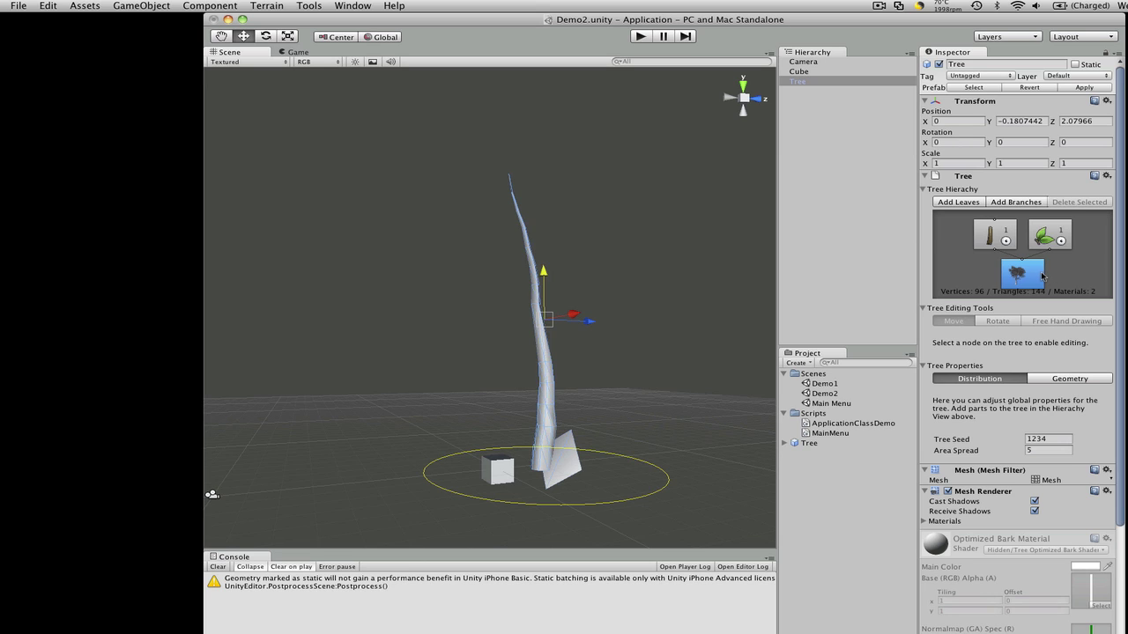
# Step: Examine the tree's leaf group properties, covering its distribution, geometry, shape and animation settings
pyautogui.click(1060, 233)
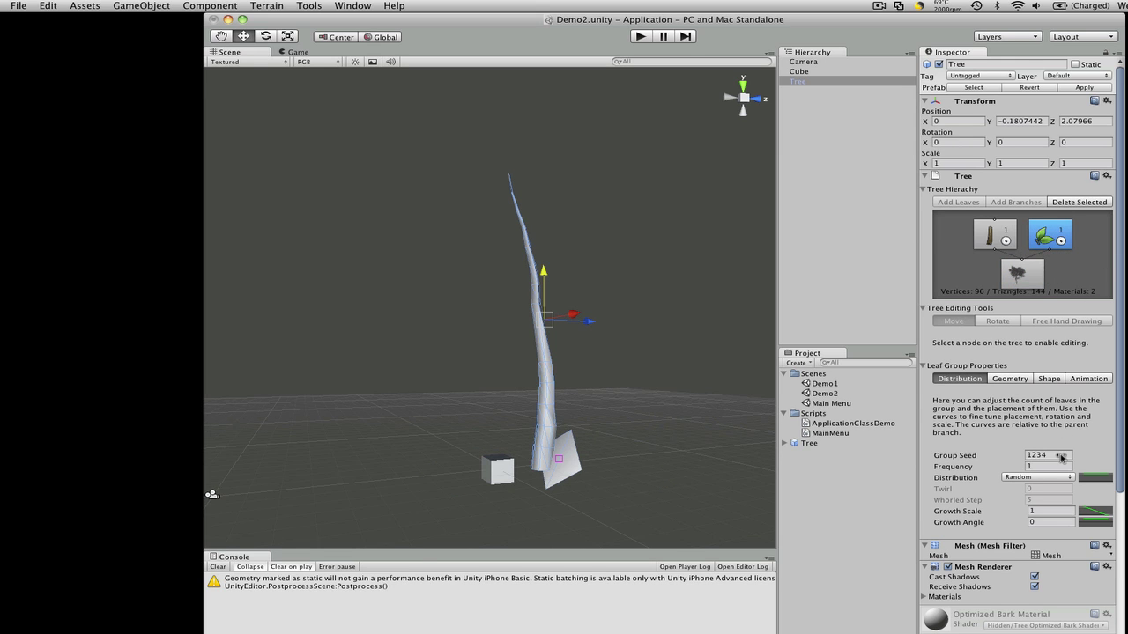
pyautogui.scroll(-8, 1051, 427)
pyautogui.scroll(8, 1050, 428)
pyautogui.click(1027, 381)
pyautogui.click(1088, 379)
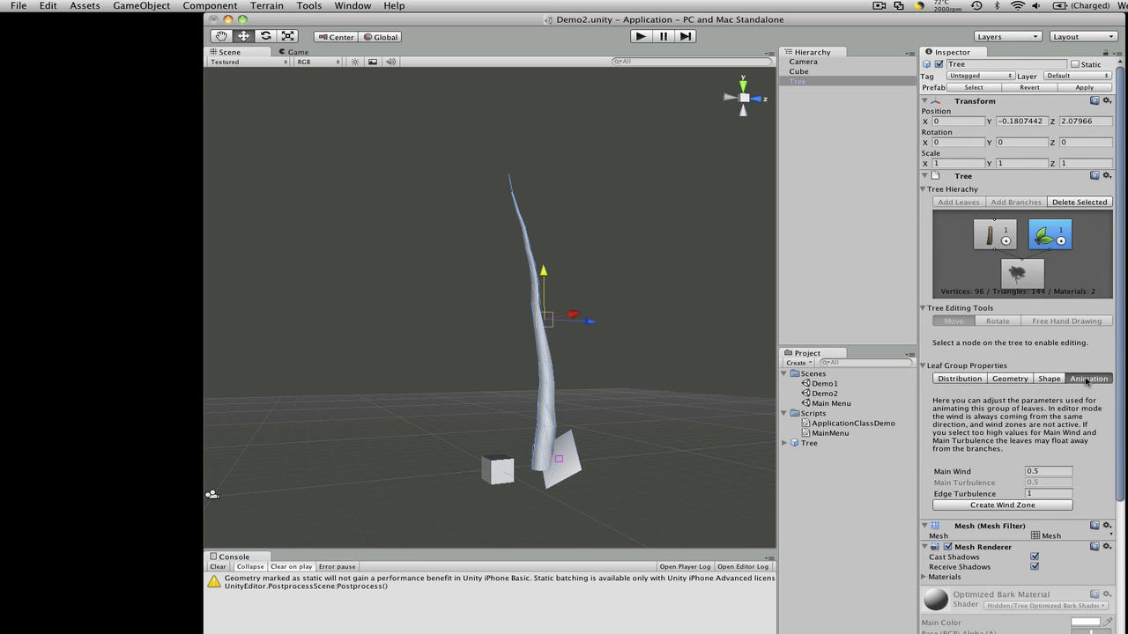
pyautogui.click(1049, 379)
pyautogui.click(1090, 379)
# Step: Add a Wind Zone to the scene and move it beside the tree, to about Y 6.5 and Z -4.08
pyautogui.click(141, 5)
pyautogui.moveTo(94, 4)
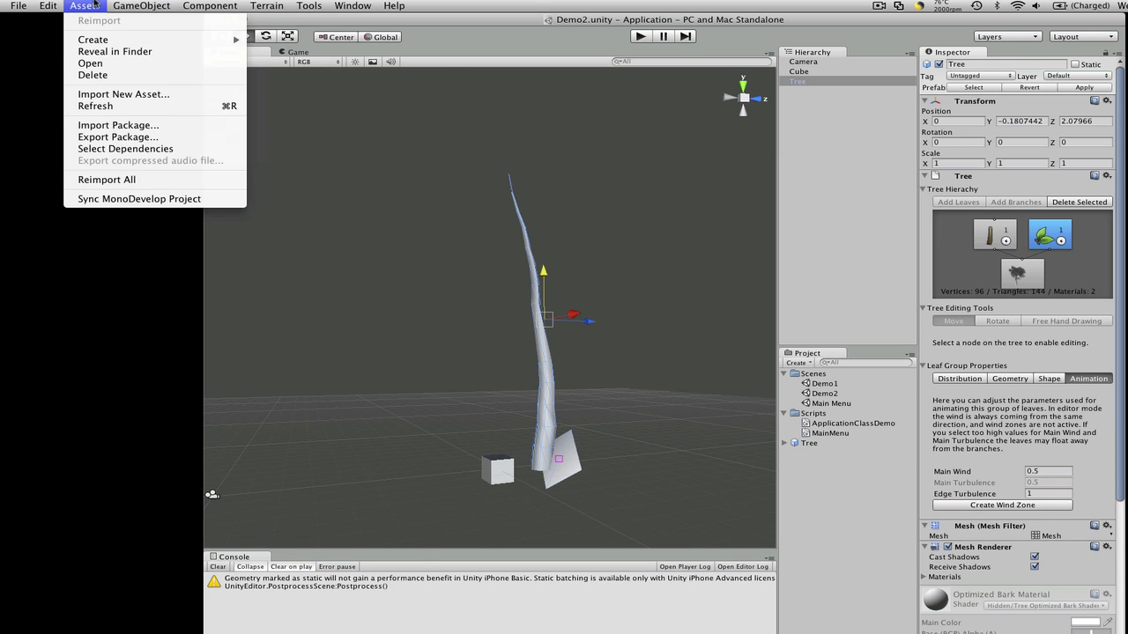
pyautogui.moveTo(146, 33)
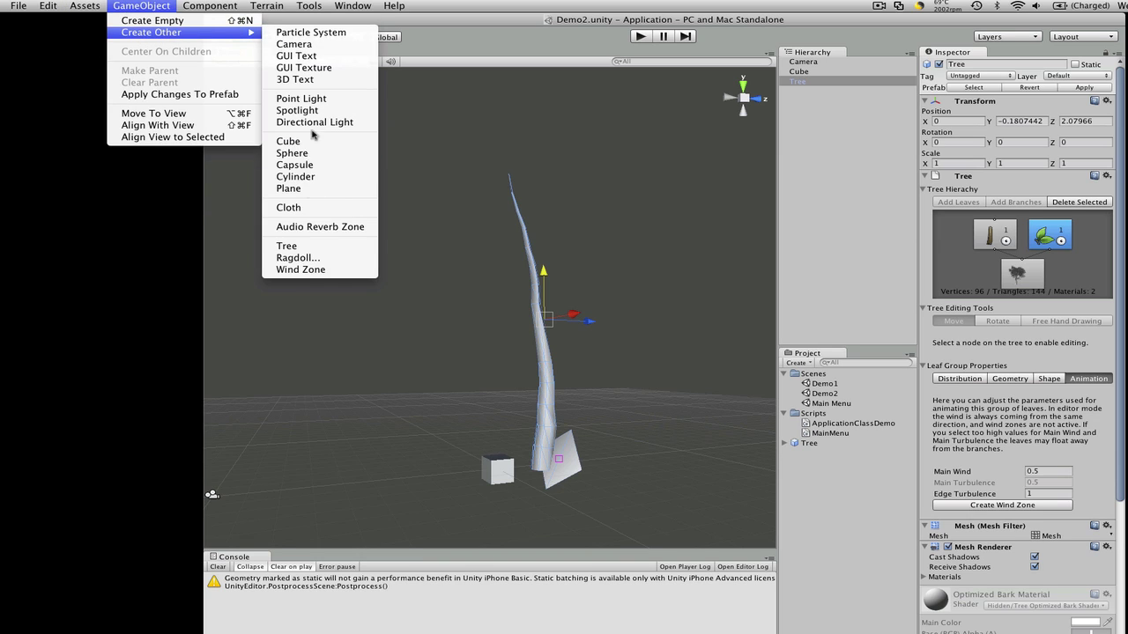
pyautogui.click(326, 272)
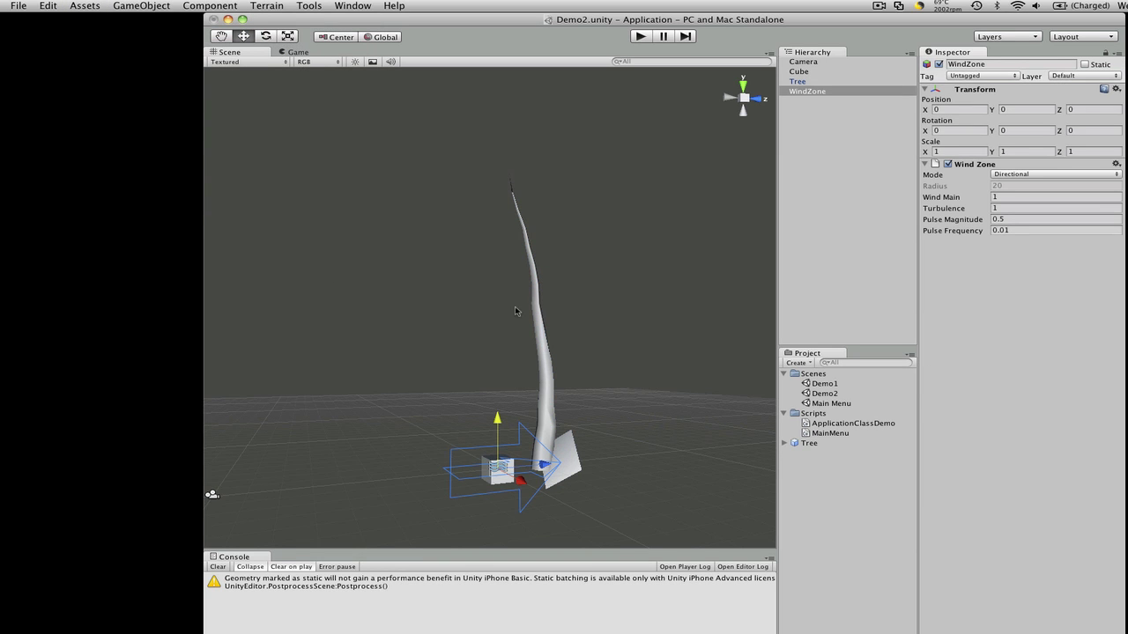
pyautogui.moveTo(501, 427); pyautogui.dragTo(423, 324)
pyautogui.keyDown('alt'); pyautogui.moveTo(385, 214); pyautogui.dragTo(348, 341); pyautogui.keyUp('alt')
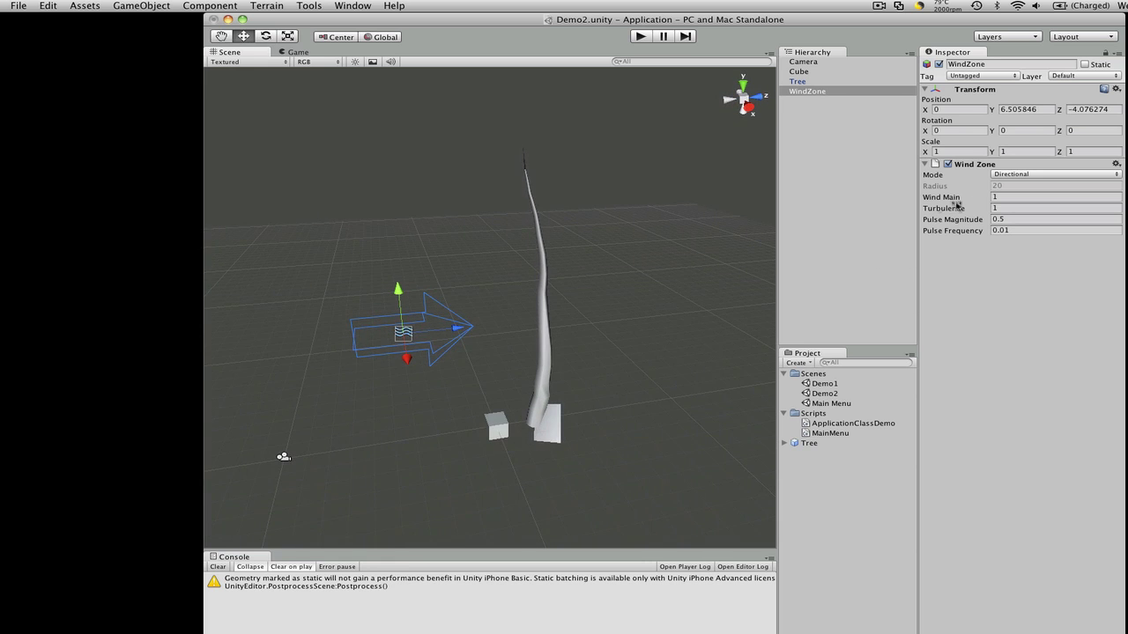
# Step: Try the wind zone's Spherical mode and set it back to Directional
pyautogui.click(1015, 174)
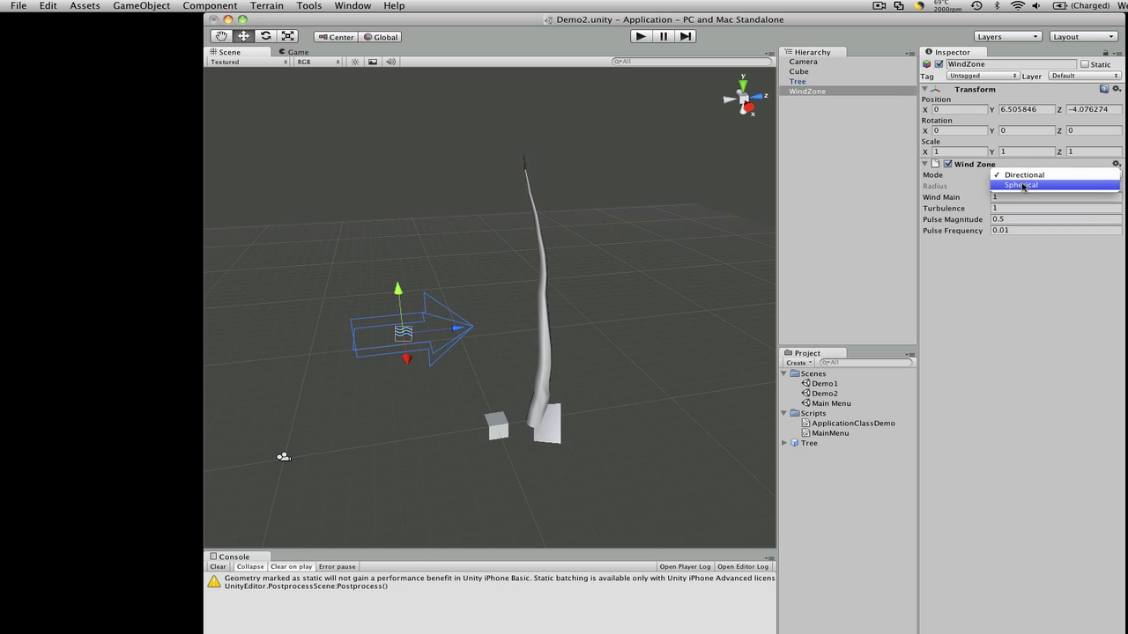
pyautogui.click(1020, 185)
pyautogui.scroll(-5, 448, 202)
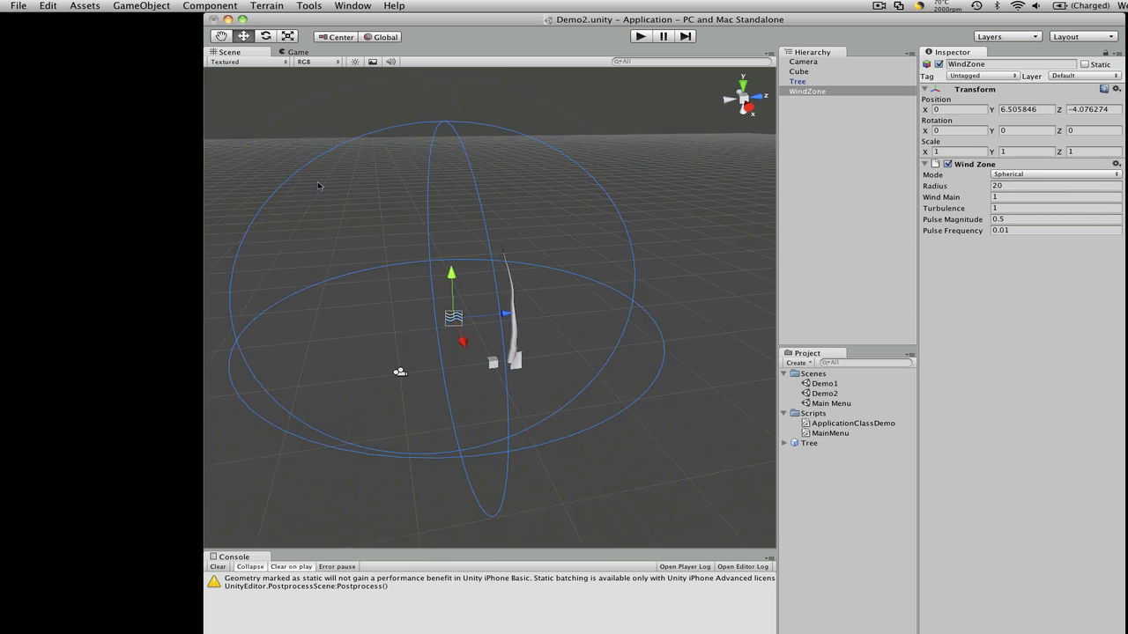
pyautogui.click(1003, 174)
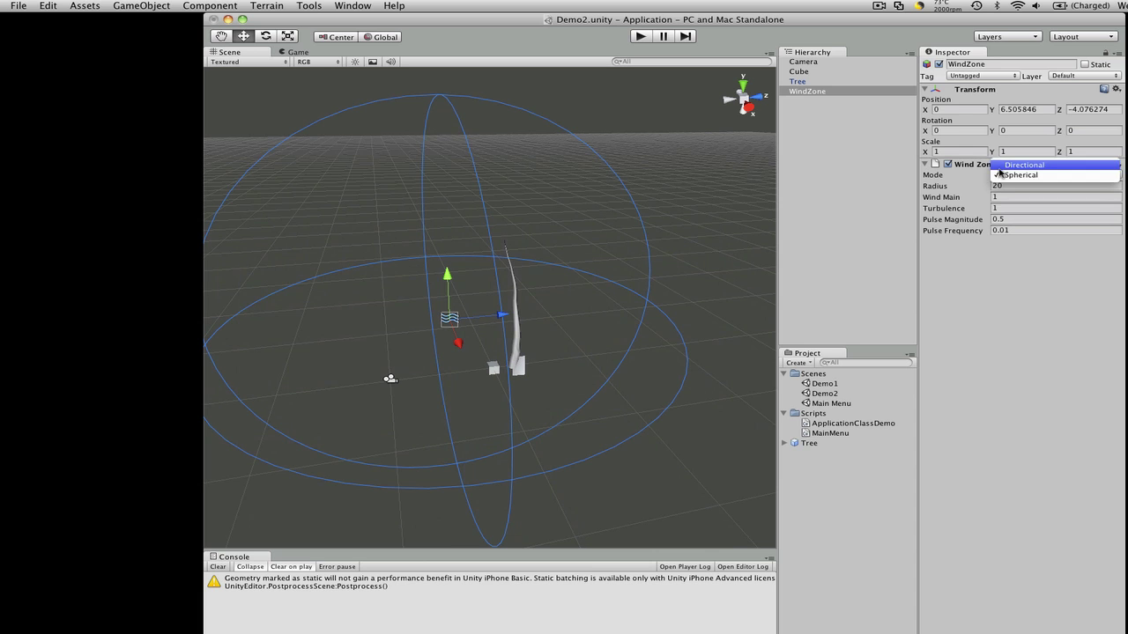
pyautogui.click(1008, 172)
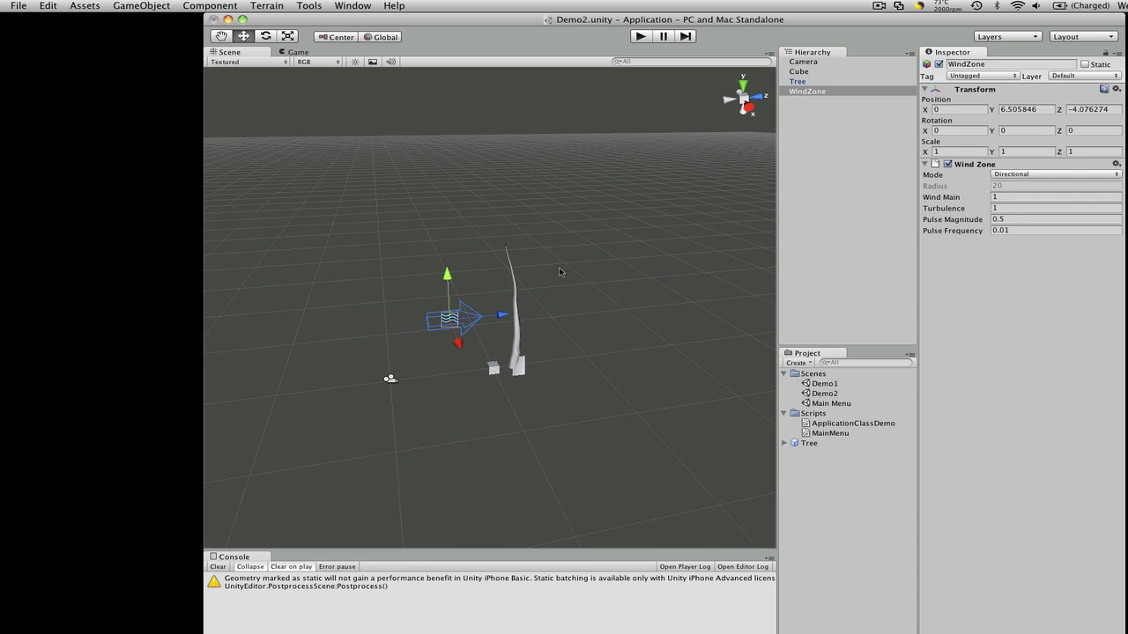
pyautogui.keyDown('alt'); pyautogui.moveTo(360, 267); pyautogui.dragTo(410, 247); pyautogui.keyUp('alt')
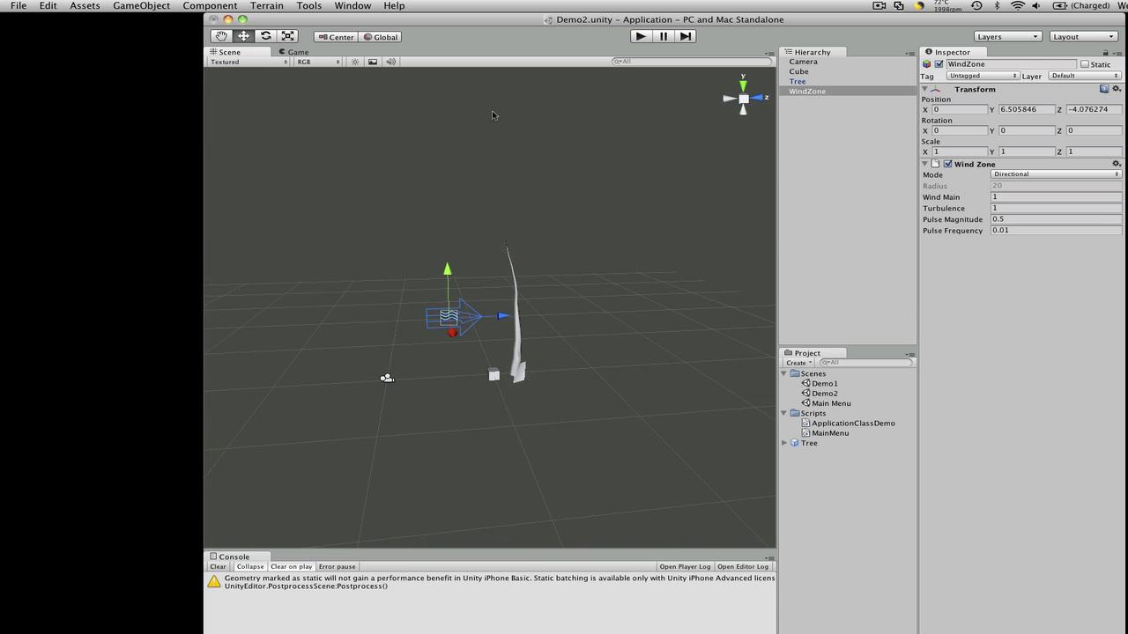
# Step: Add a Cloth object raised to about Y 19.1 above the tree, and test it by briefly running the scene
pyautogui.click(162, 7)
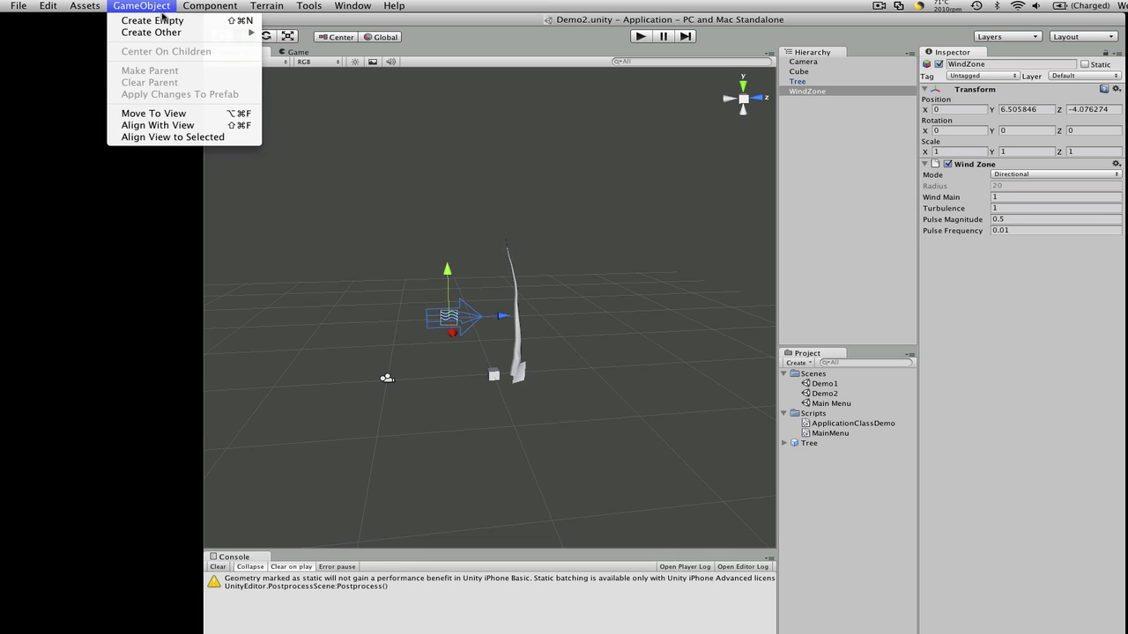
pyautogui.moveTo(204, 33)
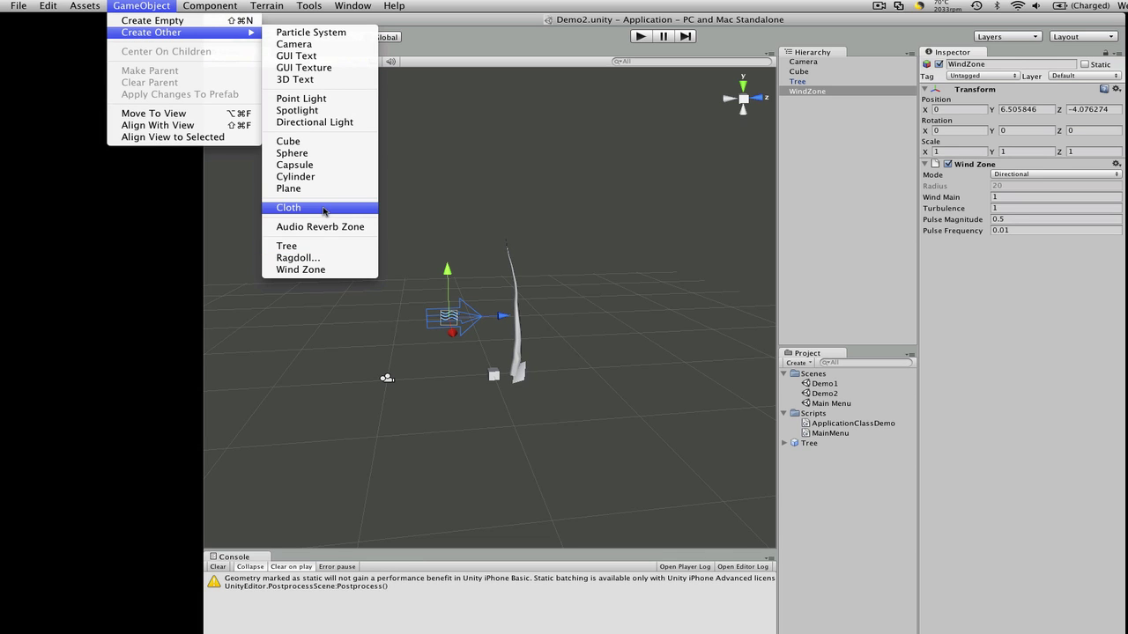
pyautogui.click(310, 209)
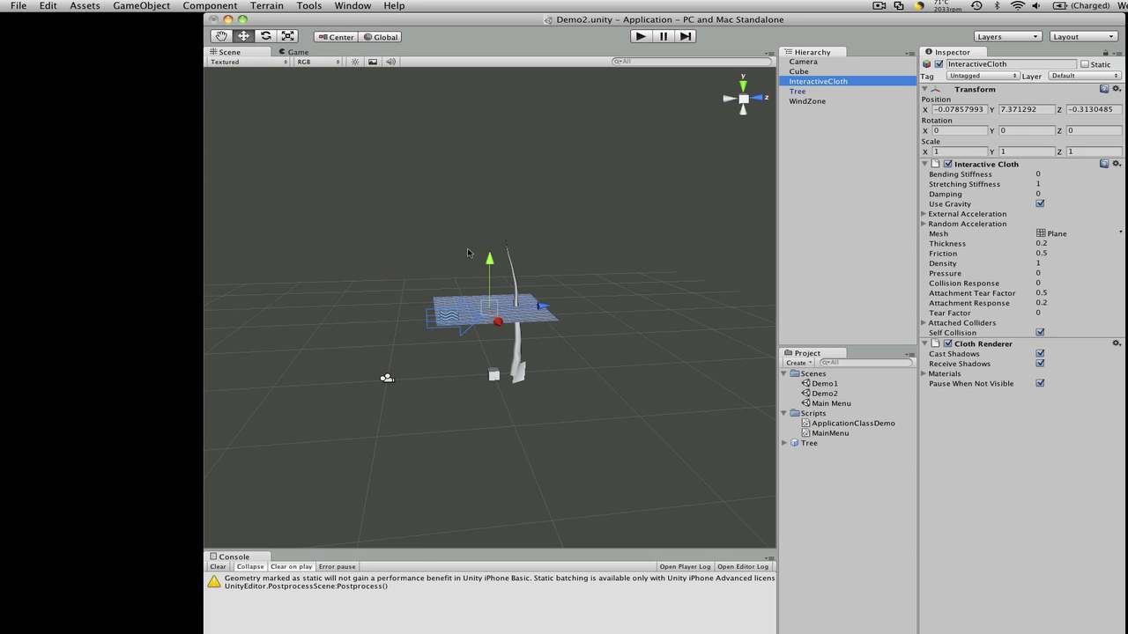
pyautogui.moveTo(487, 258); pyautogui.dragTo(490, 127)
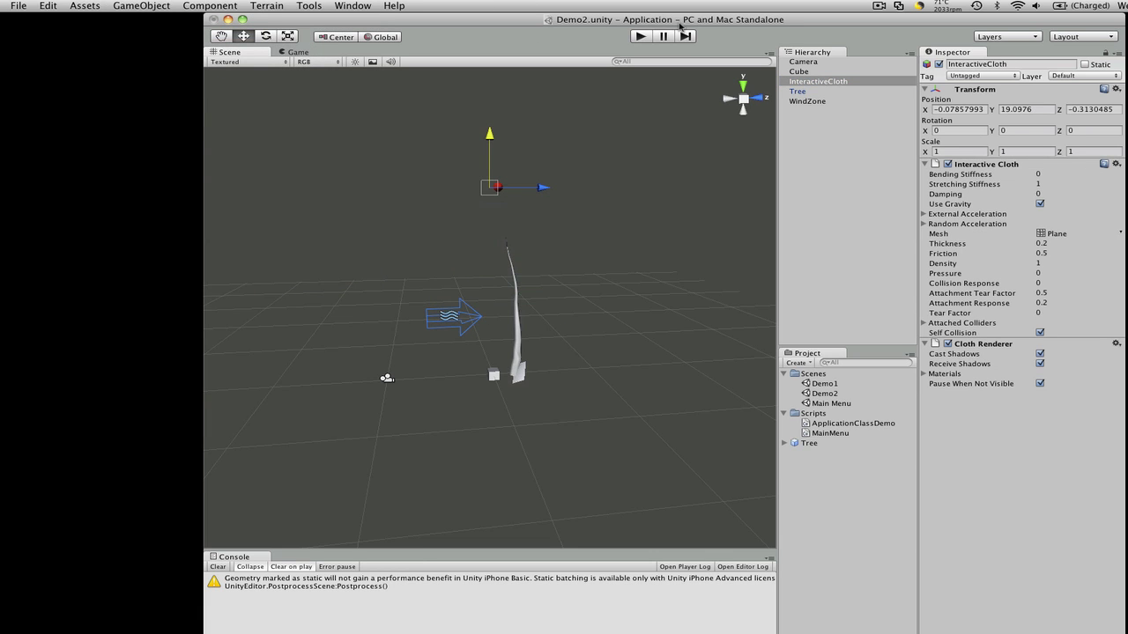
pyautogui.click(639, 36)
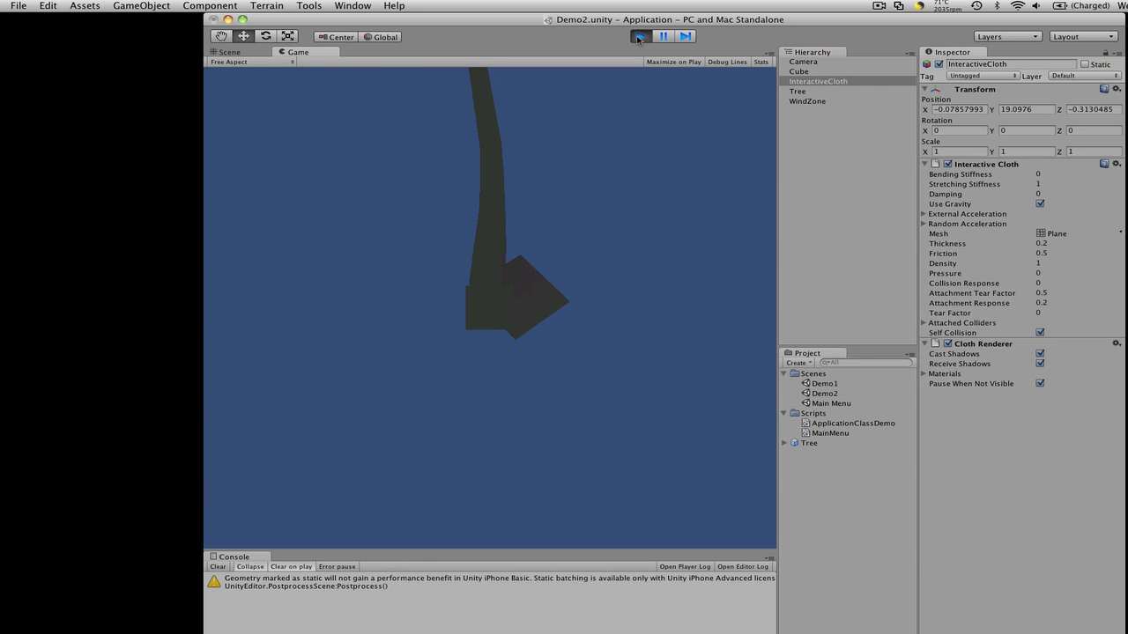
pyautogui.click(639, 37)
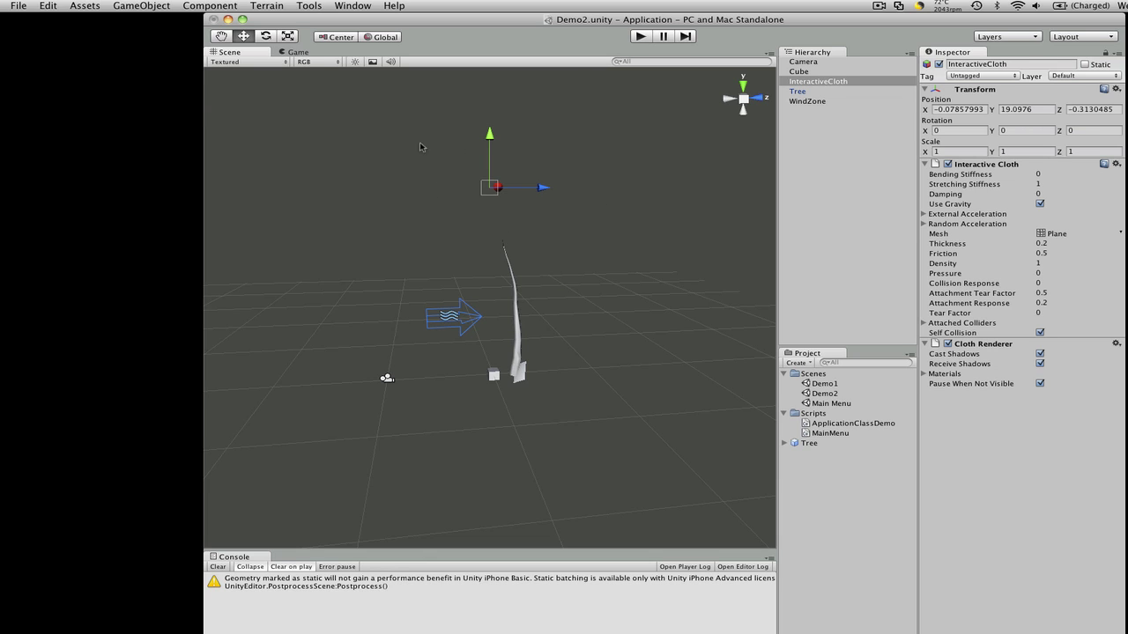
pyautogui.click(201, 6)
pyautogui.moveTo(179, 6)
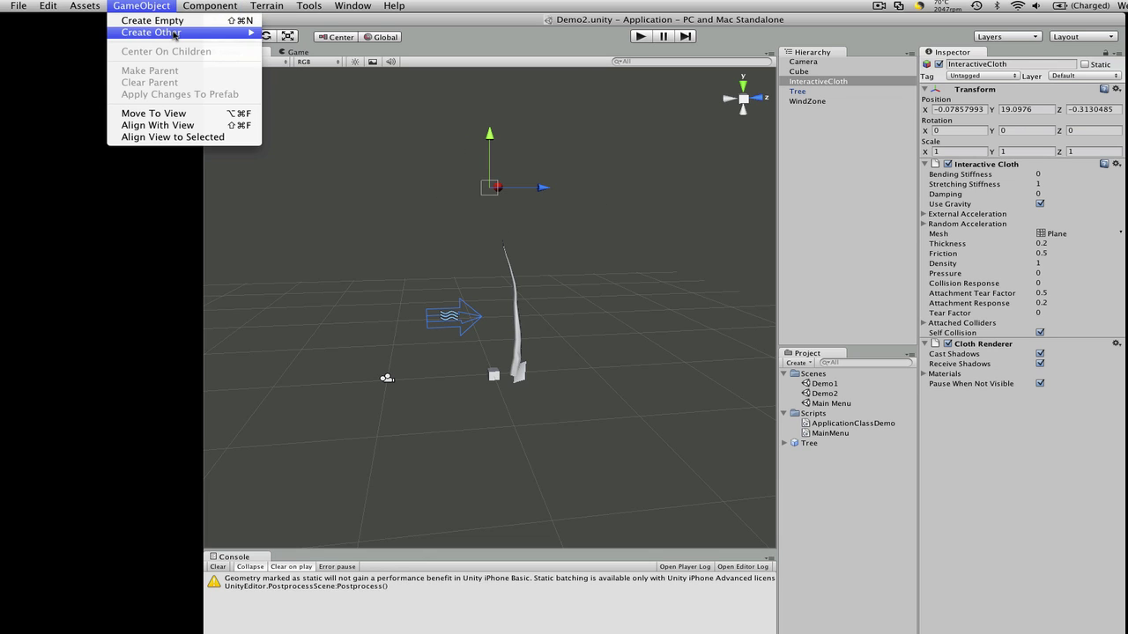
pyautogui.moveTo(175, 35)
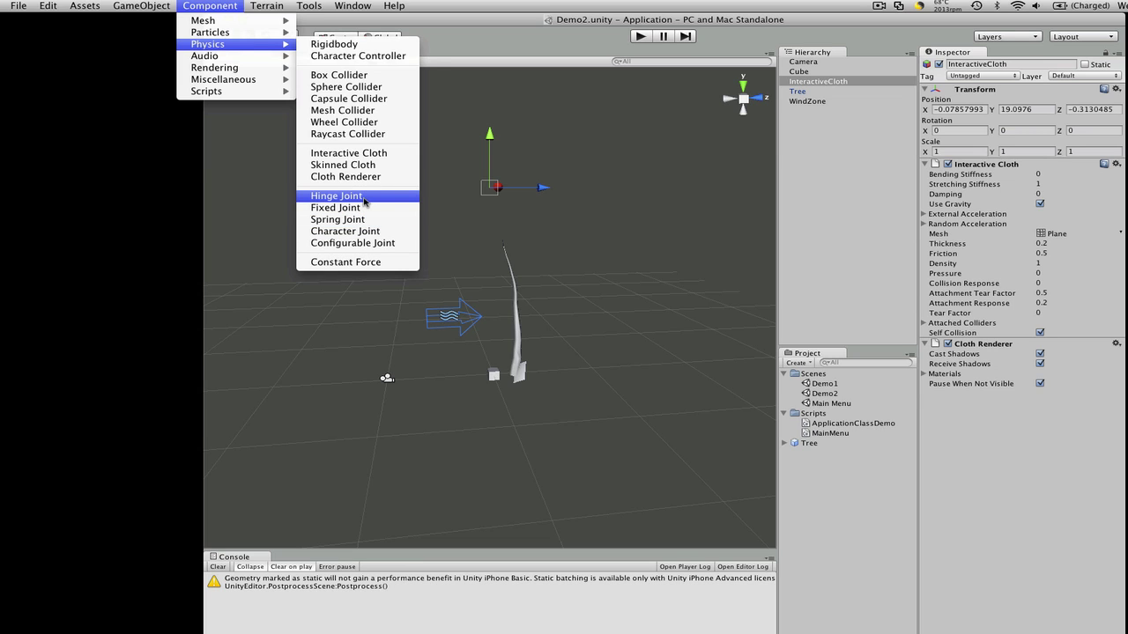
pyautogui.moveTo(291, 56)
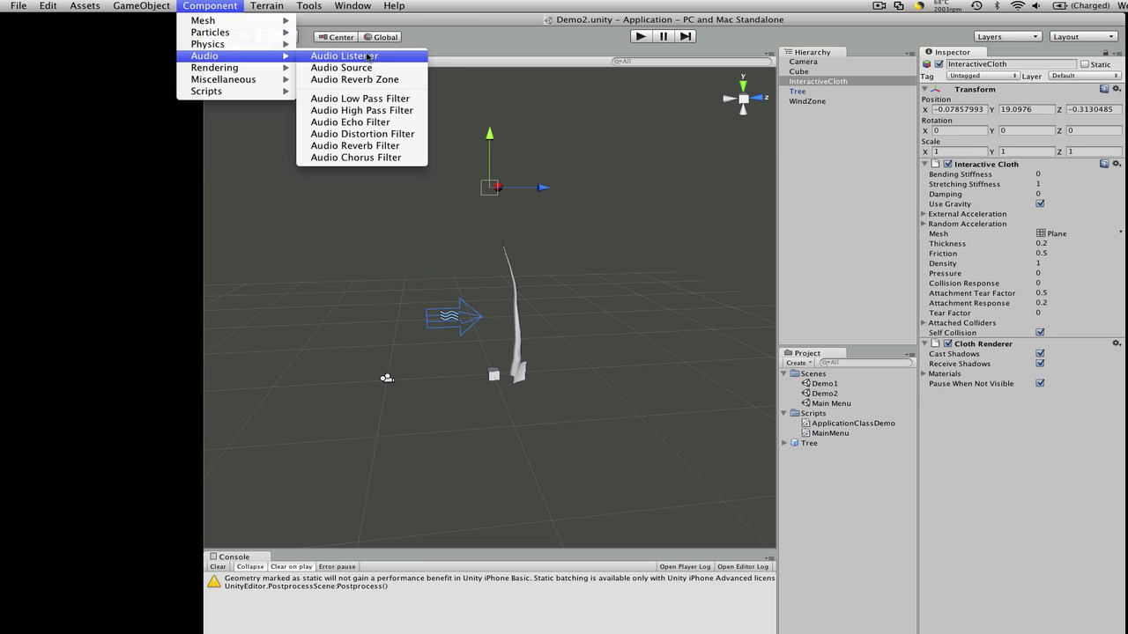